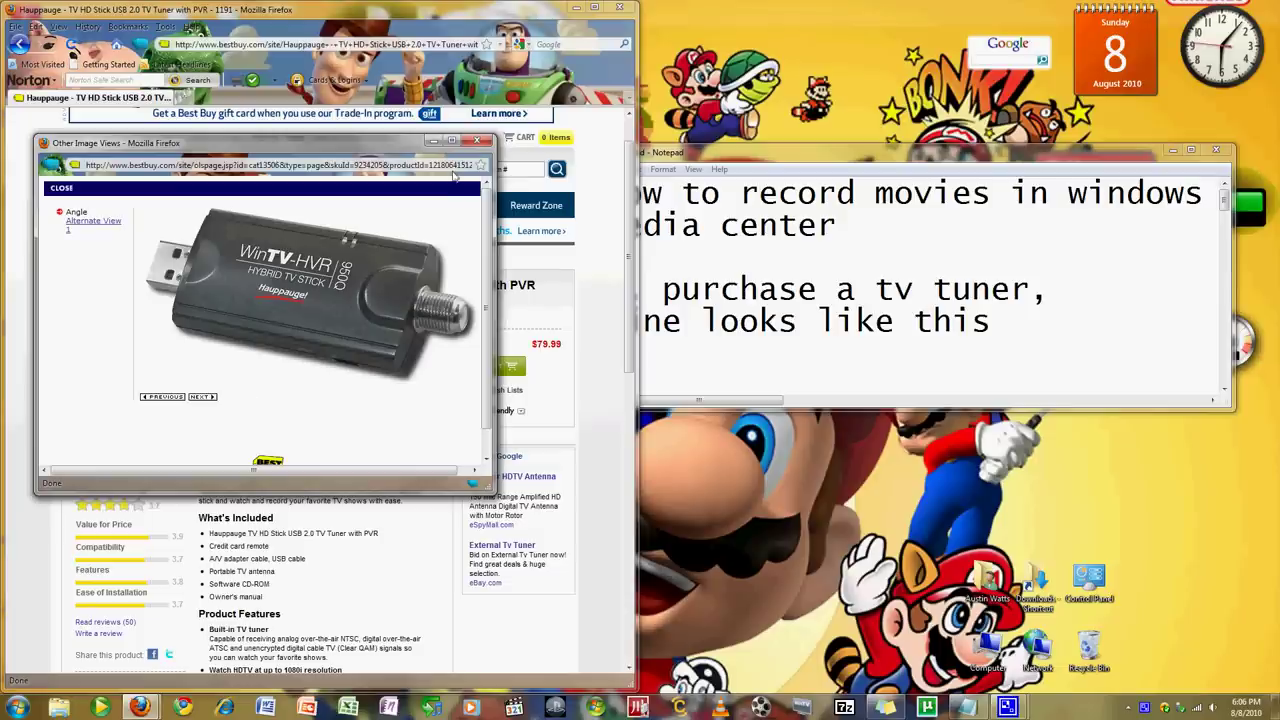
# Step: Close the TV tuner's image pop-up, minimize the browser and go through the Notepad instructions to step 3
pyautogui.click(476, 143)
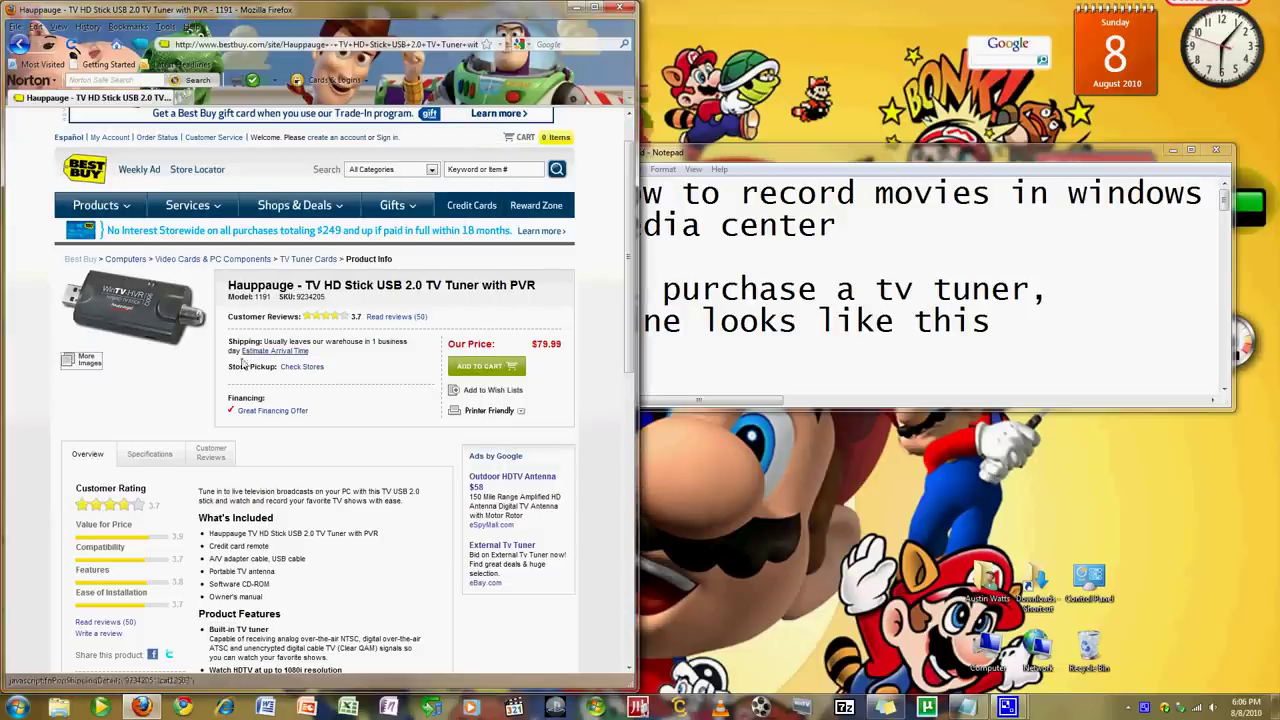
pyautogui.click(576, 7)
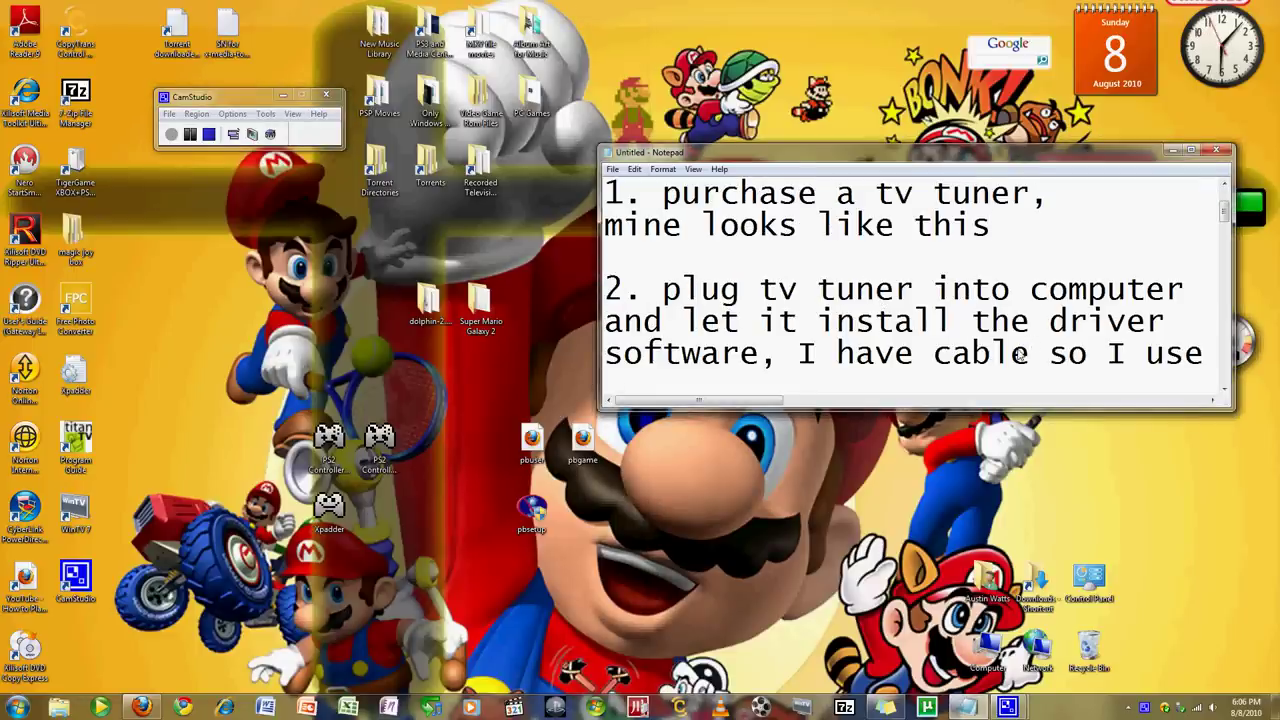
pyautogui.scroll(-1, 1003, 290)
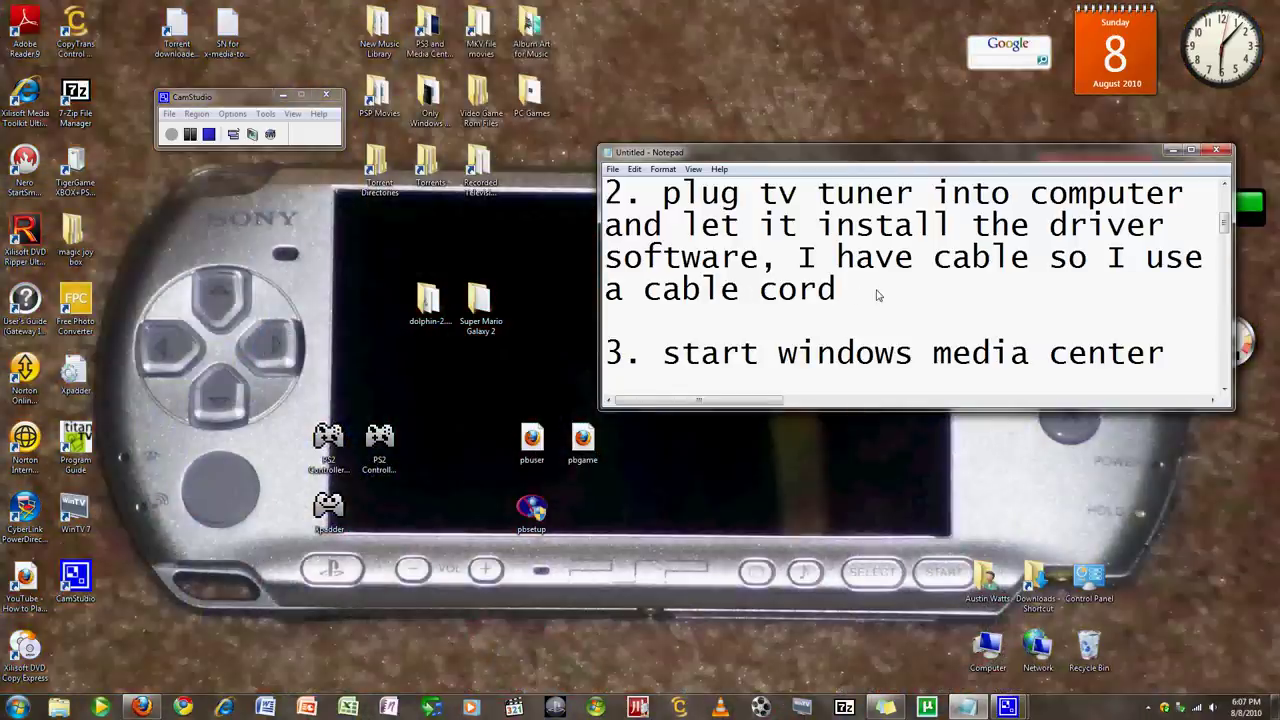
pyautogui.scroll(-1, 879, 283)
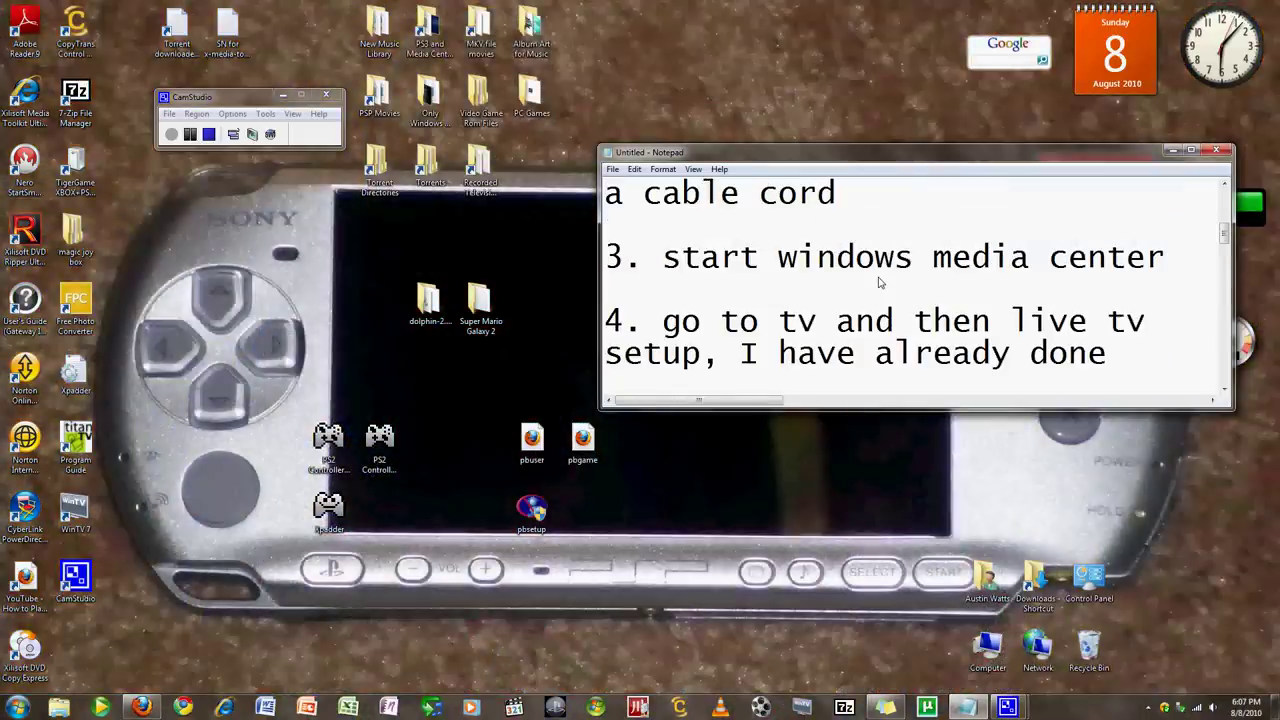
# Step: Highlight step 3 in the instructions, launch Windows Media Center and move its window to uncover more of the Notepad text
pyautogui.moveTo(668, 258); pyautogui.dragTo(1138, 262)
pyautogui.click(662, 262)
pyautogui.click(598, 707)
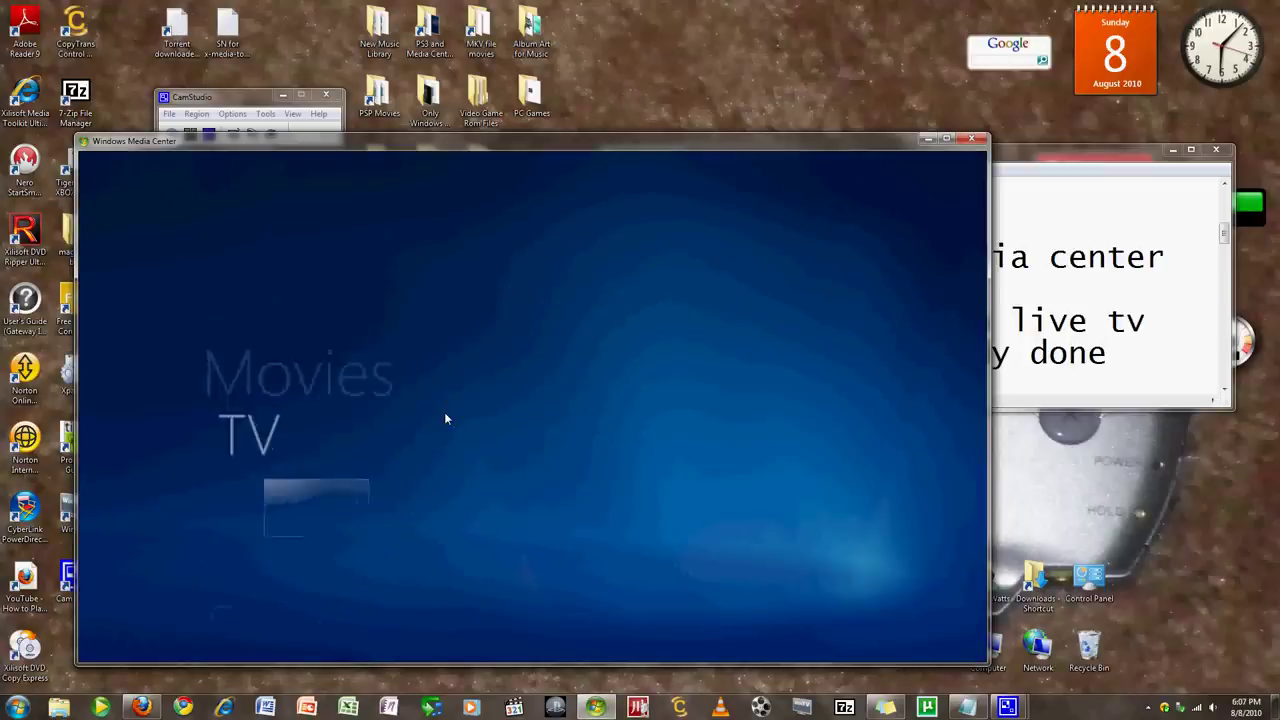
pyautogui.moveTo(508, 153); pyautogui.dragTo(439, 160)
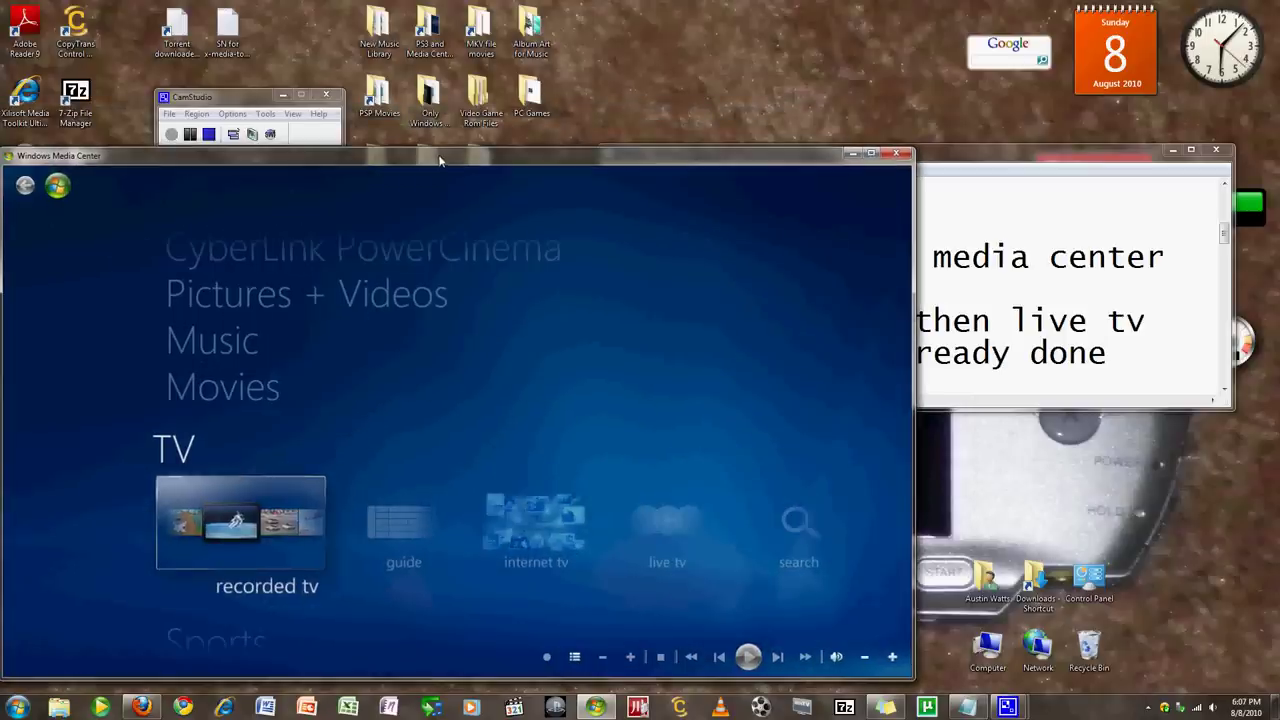
# Step: Bring the Notepad instructions to the front and read steps 4 to 6 on live TV setup and searching for shows
pyautogui.click(1094, 160)
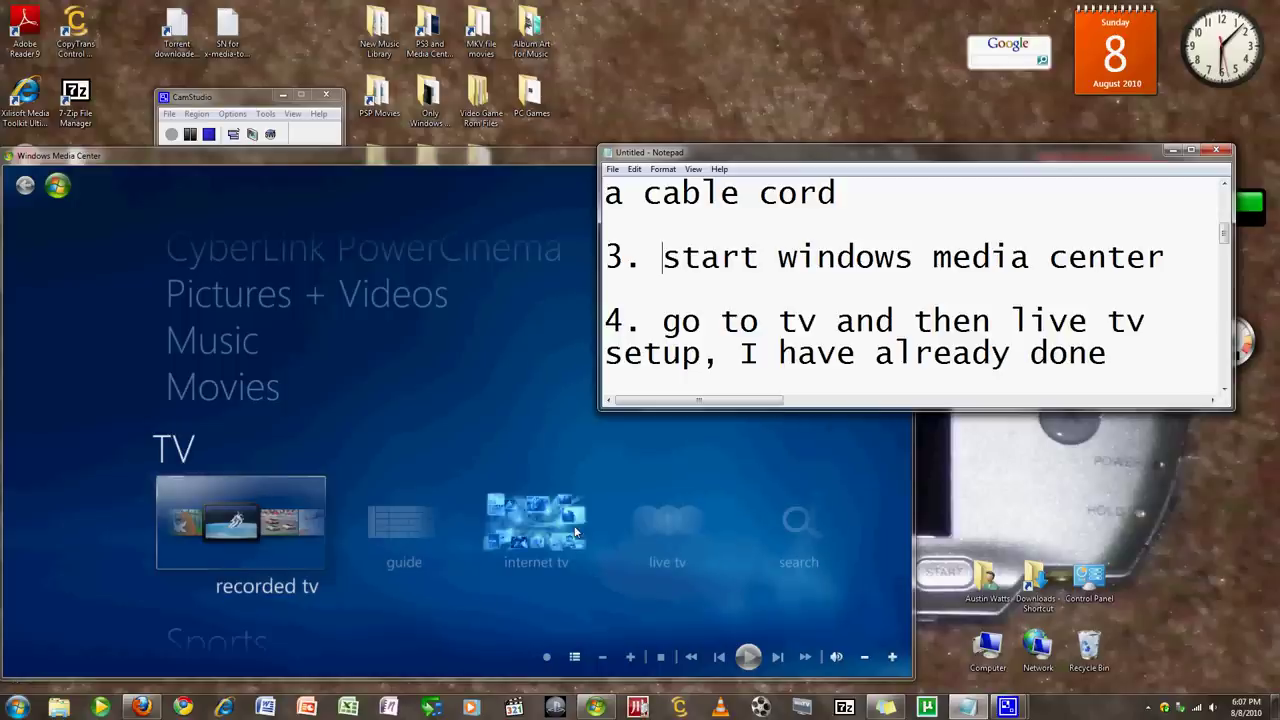
pyautogui.click(1184, 298)
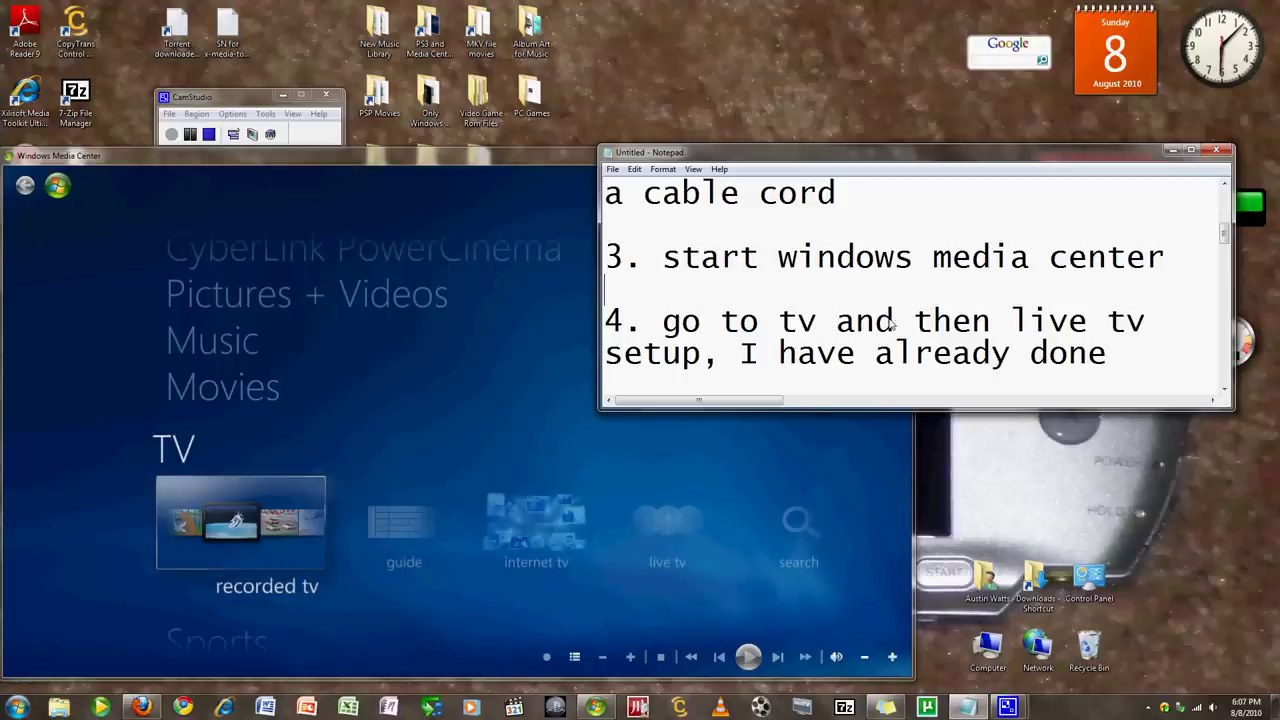
pyautogui.scroll(-1, 893, 318)
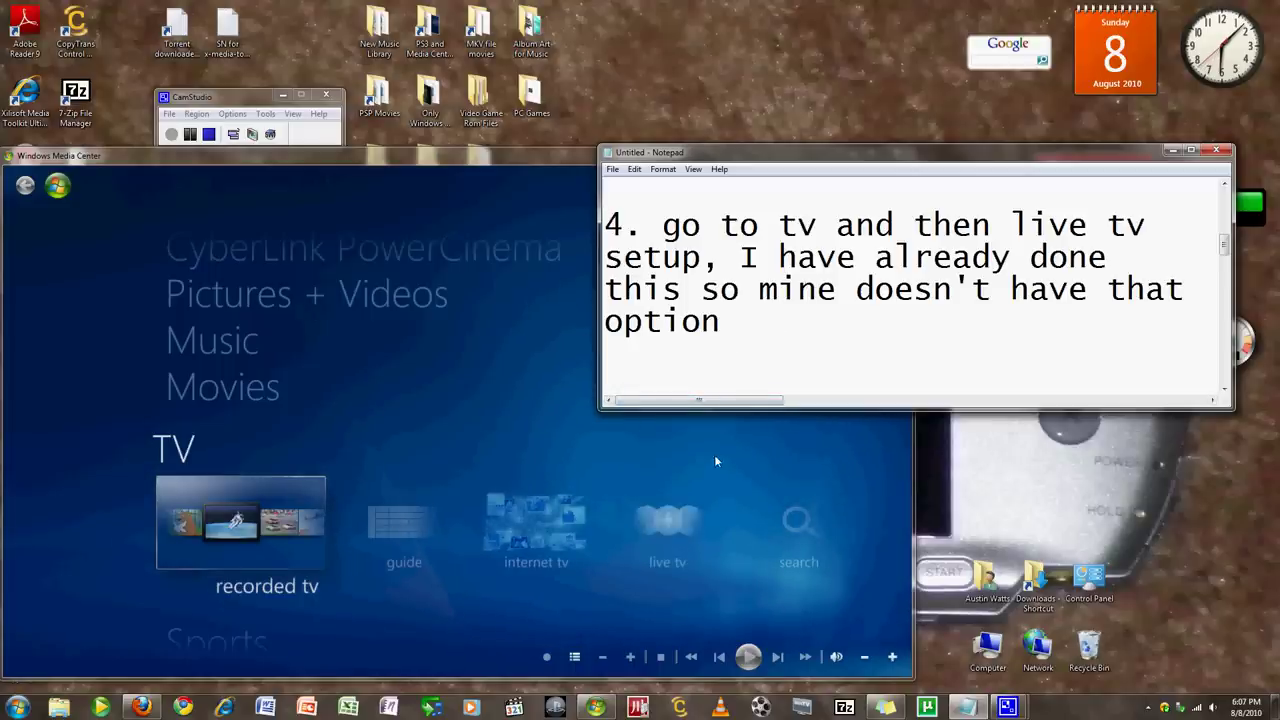
pyautogui.press('Return')
pyautogui.press('Return')
pyautogui.write('5. Start live tv set up and after it scans for all your channels, which takes awhile you will have these options in the tv section of windows media center')
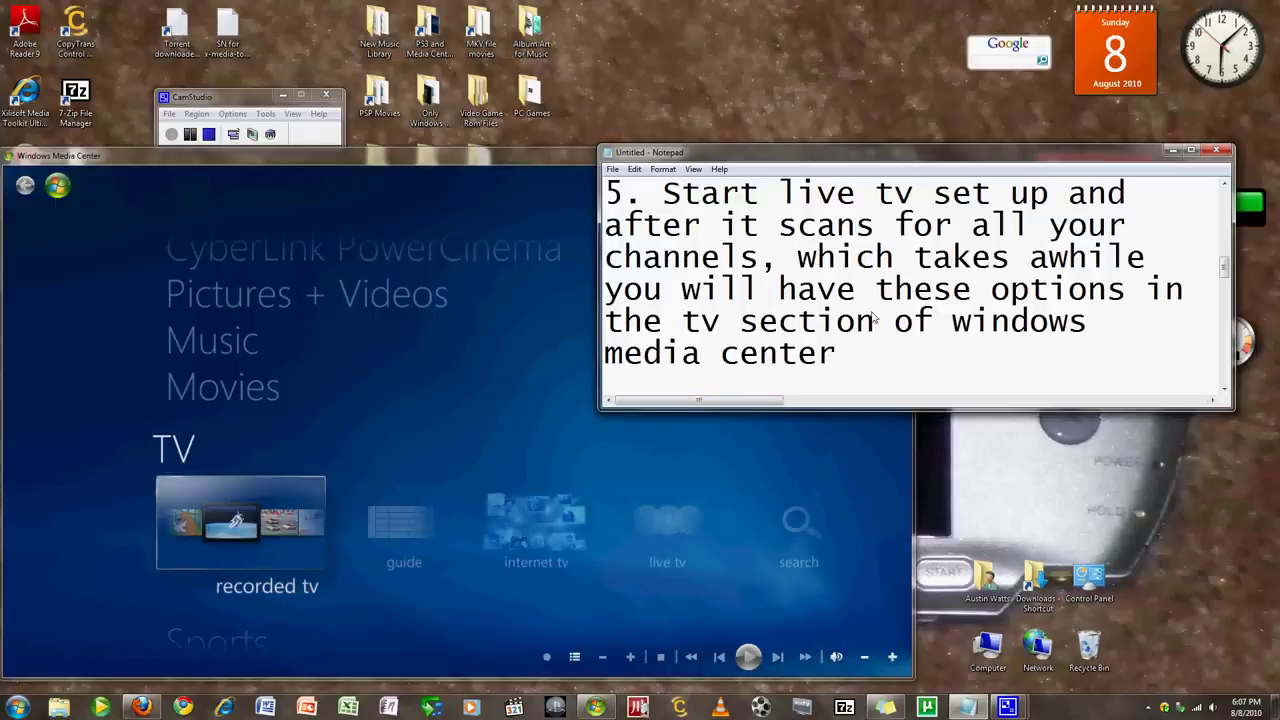
pyautogui.scroll(-2, 872, 317)
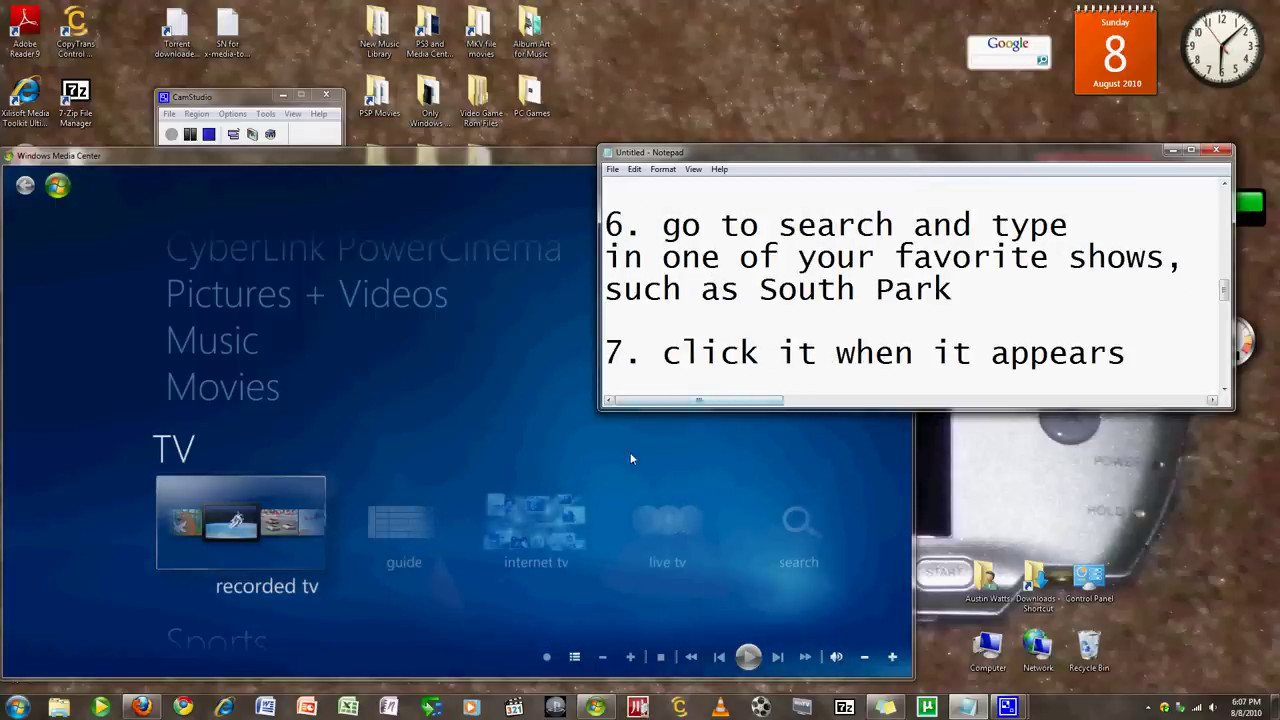
# Step: Search the TV listings in Windows Media Center by title for "south park" and open the South Park showings
pyautogui.click(797, 523)
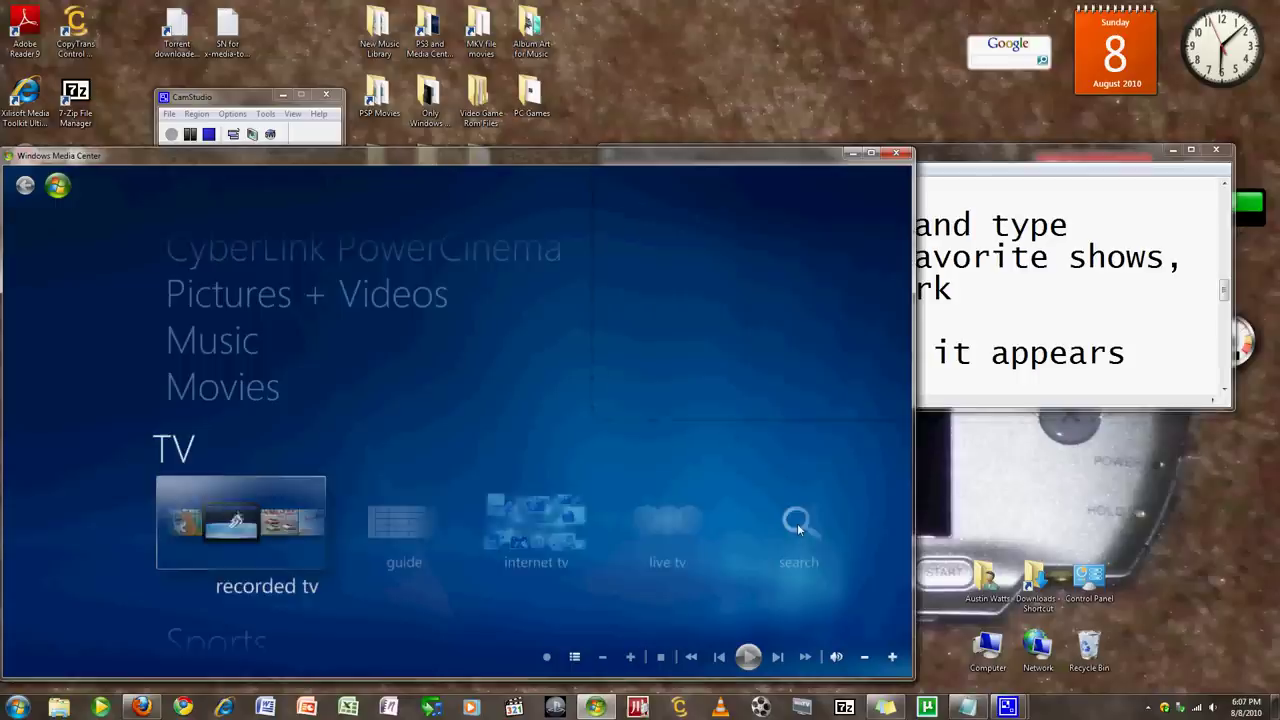
pyautogui.click(407, 290)
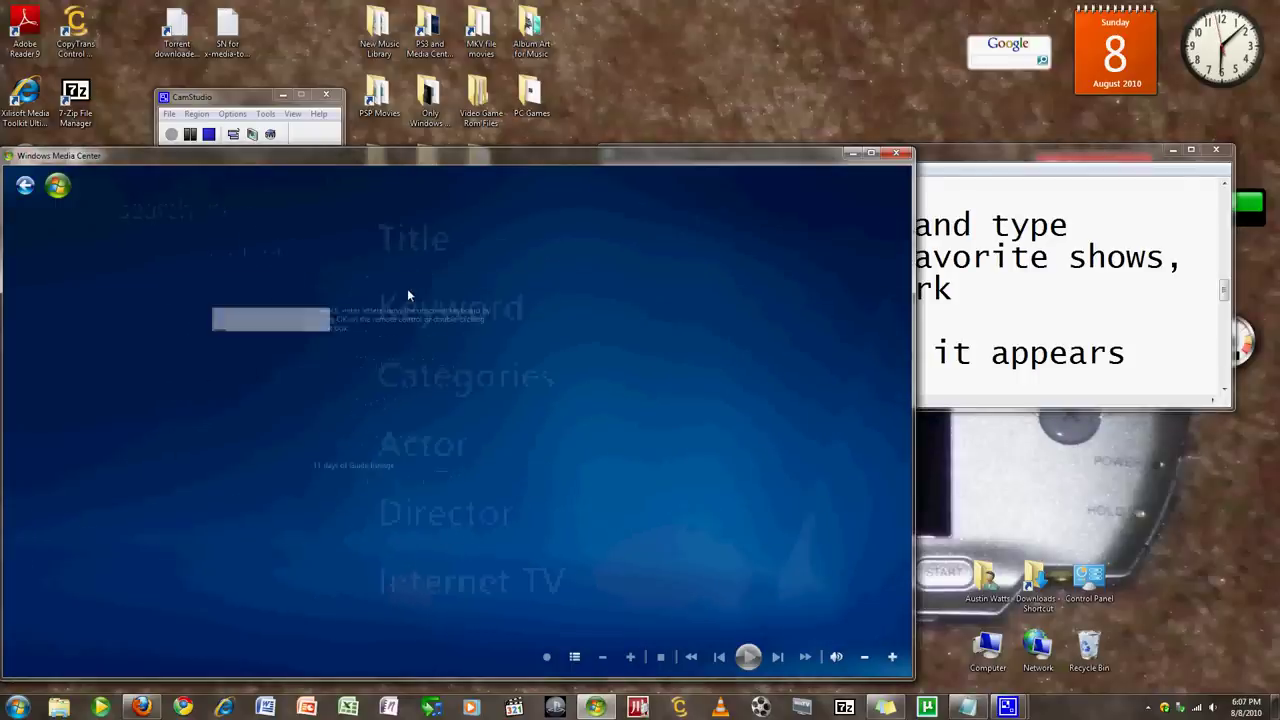
pyautogui.write('south park')
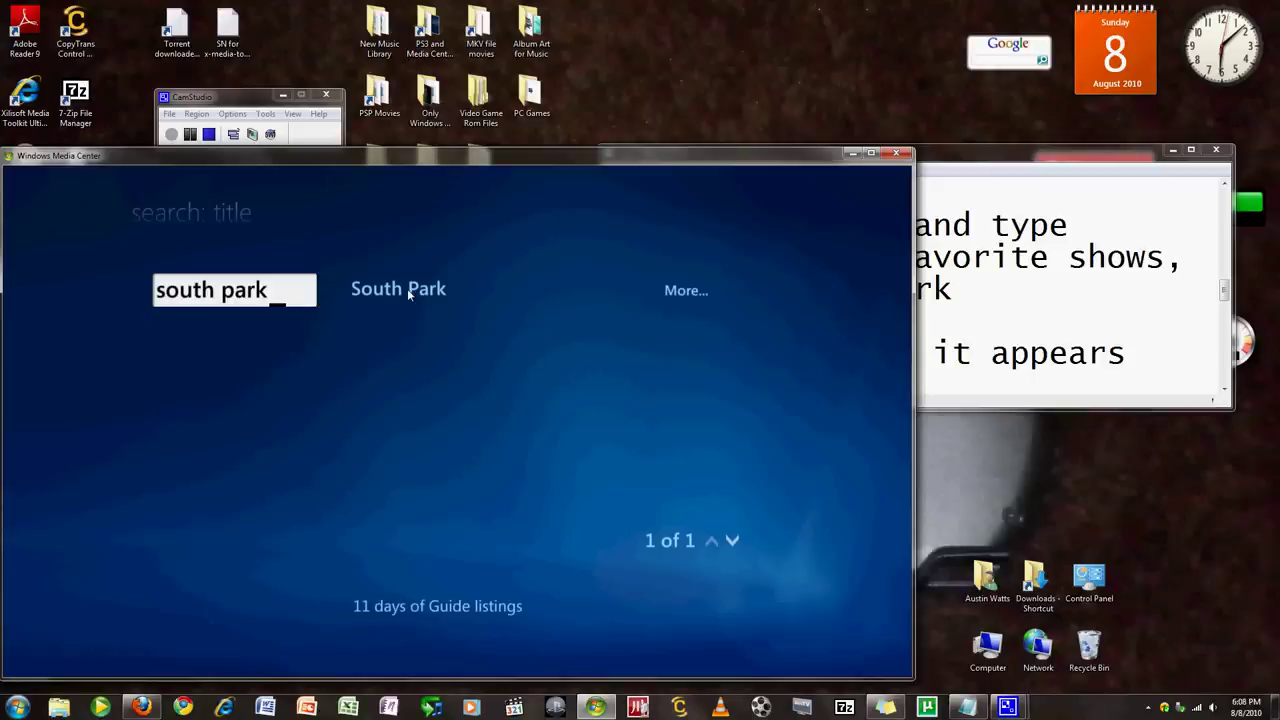
pyautogui.click(408, 290)
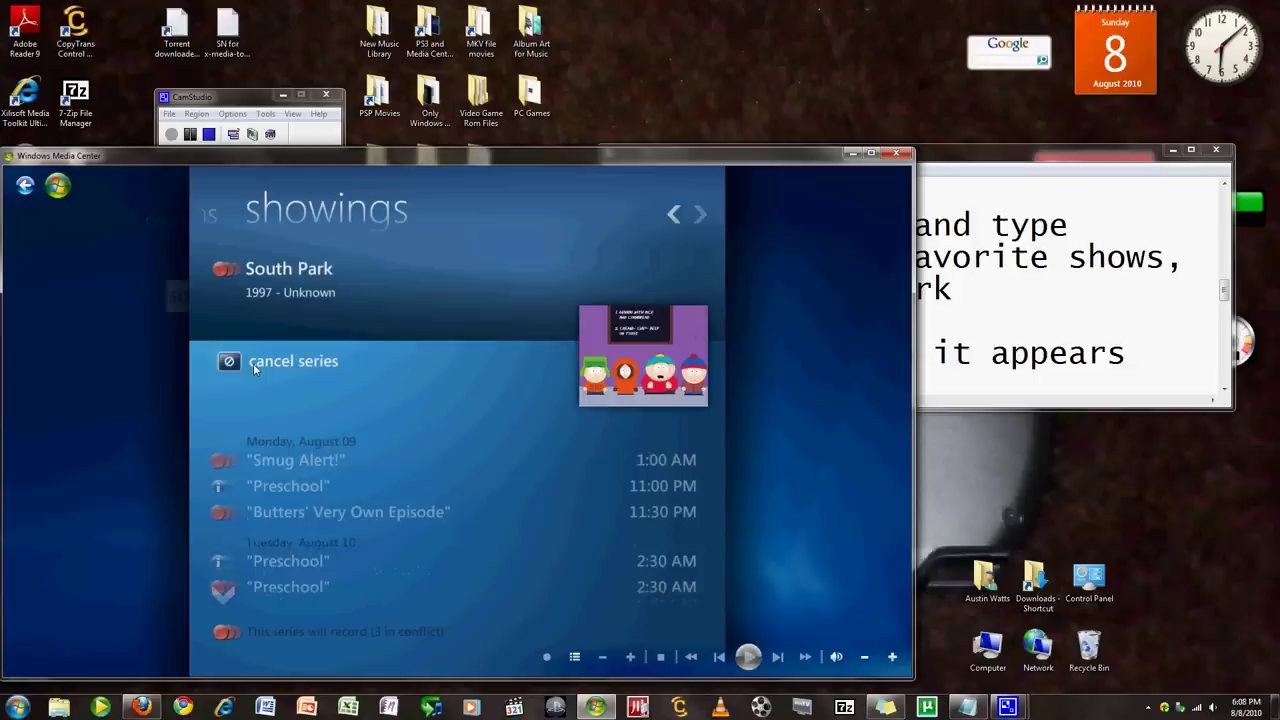
# Step: Read steps 7 to 9 of the Notepad instructions on choosing what to record and opening recorded TV, highlighting the key text
pyautogui.click(1127, 300)
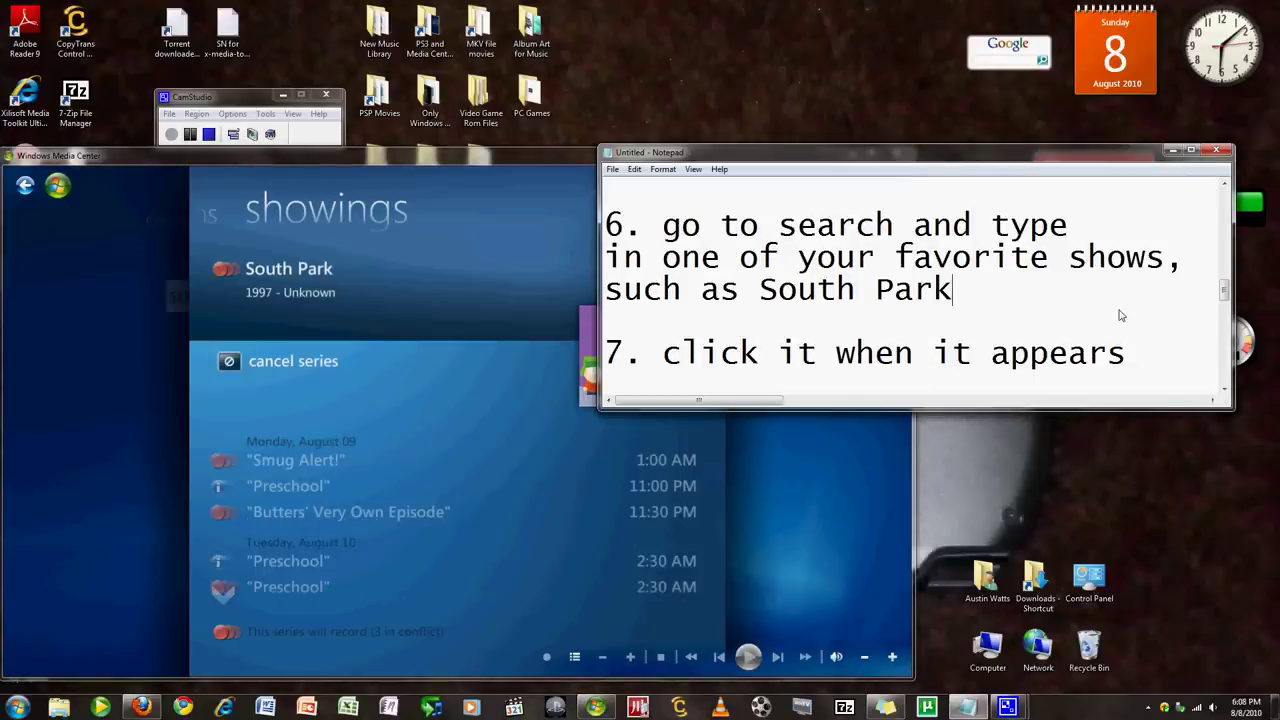
pyautogui.moveTo(1226, 290); pyautogui.dragTo(1231, 316)
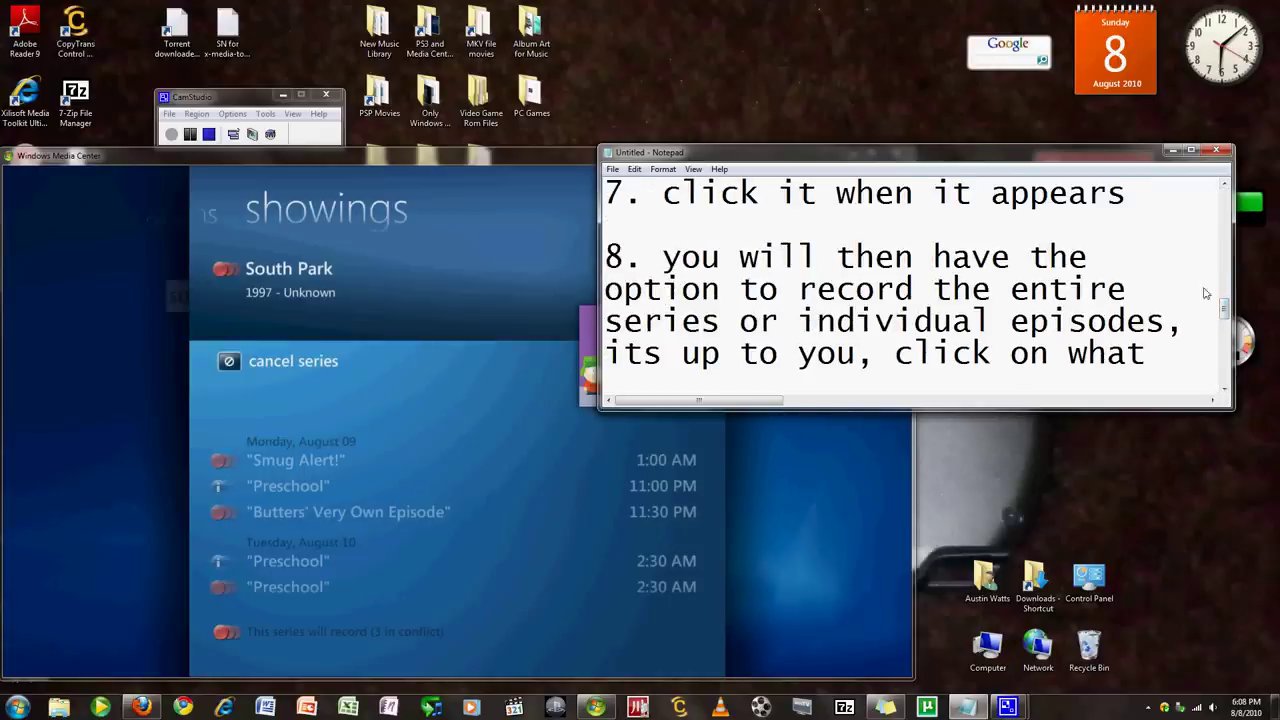
pyautogui.moveTo(1226, 318); pyautogui.dragTo(1226, 322)
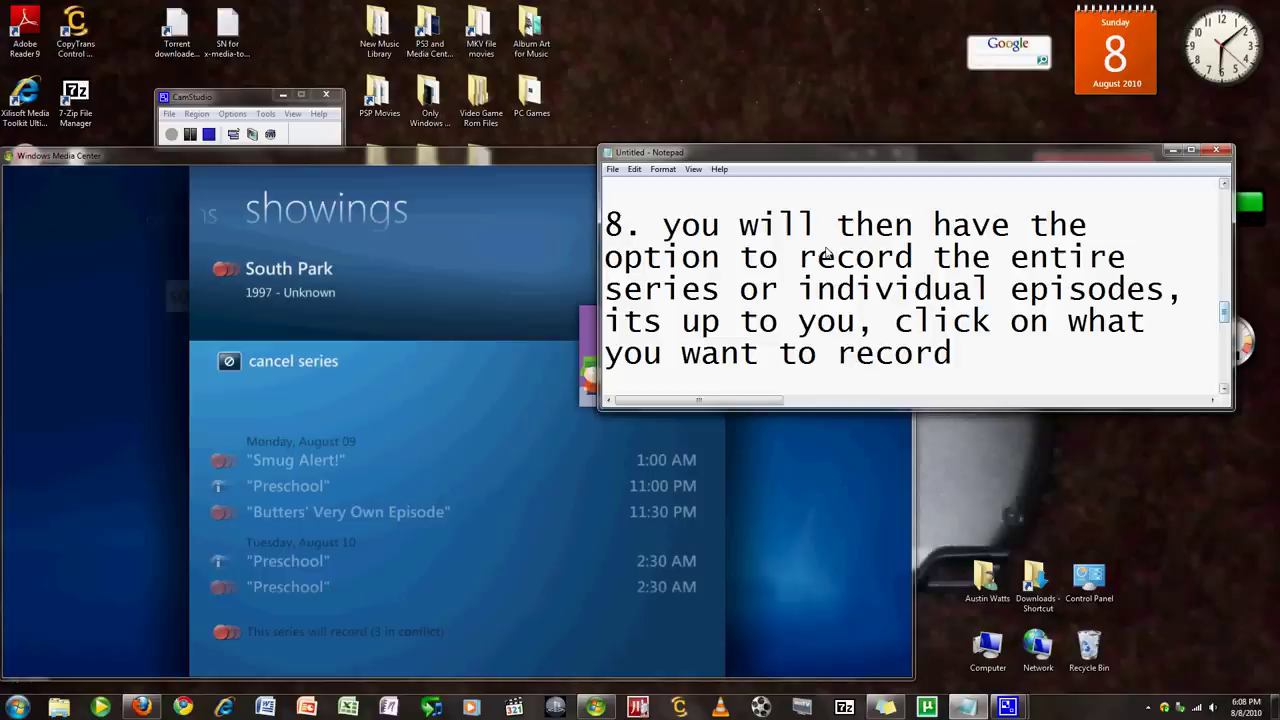
pyautogui.moveTo(675, 229); pyautogui.dragTo(773, 262)
pyautogui.moveTo(660, 226); pyautogui.dragTo(948, 353)
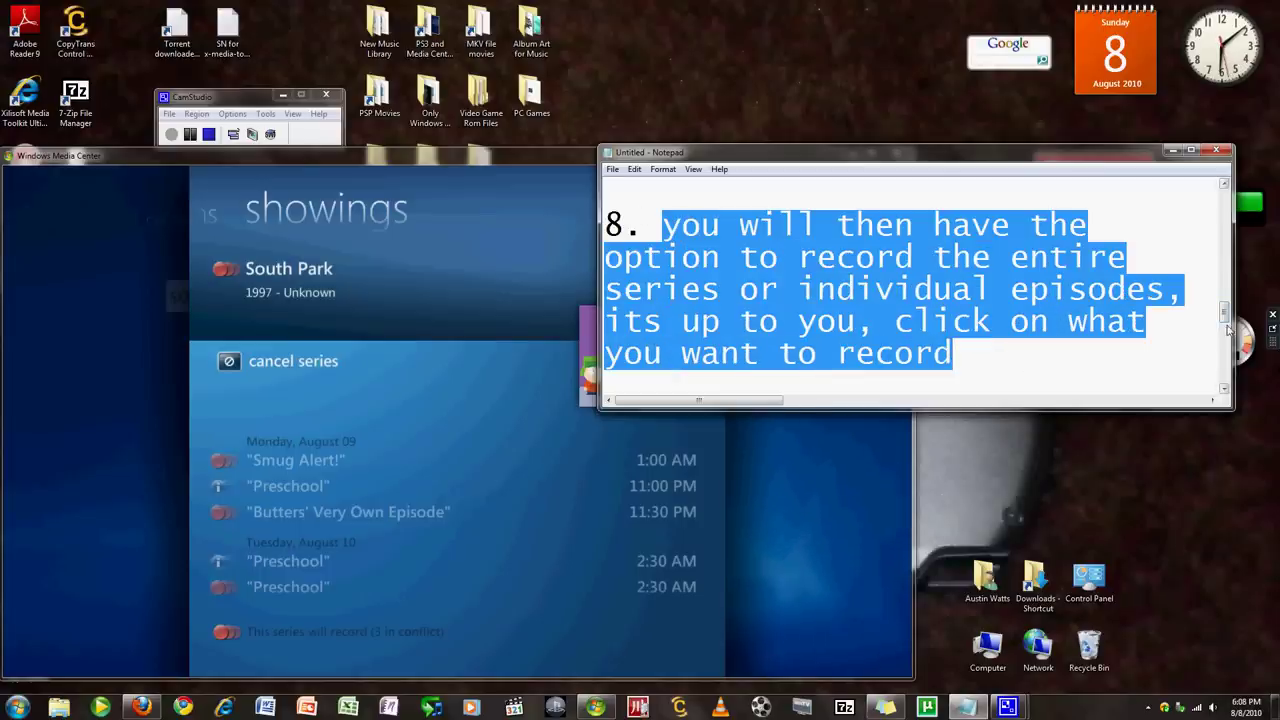
pyautogui.moveTo(1222, 318); pyautogui.dragTo(1224, 325)
pyautogui.click(1055, 300)
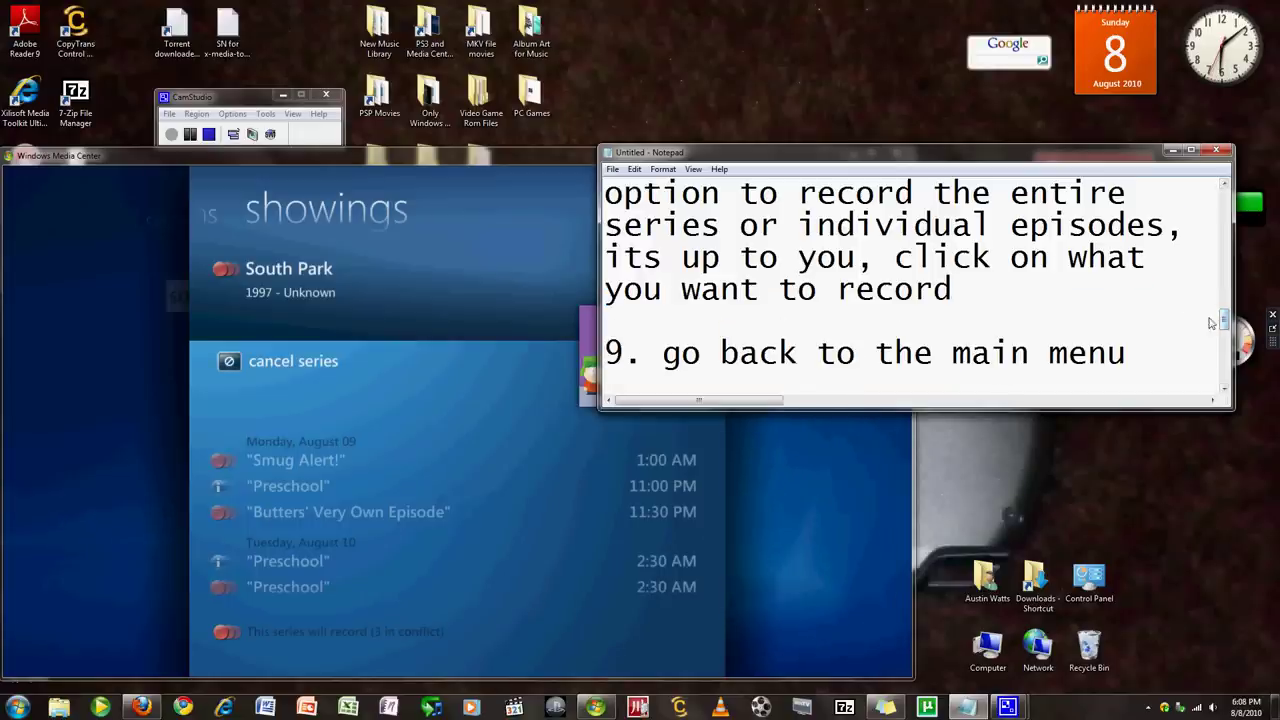
pyautogui.hotkey('ctrl', 'End')
pyautogui.write('and click recorded tv in the tv section')
pyautogui.moveTo(662, 262); pyautogui.dragTo(962, 319)
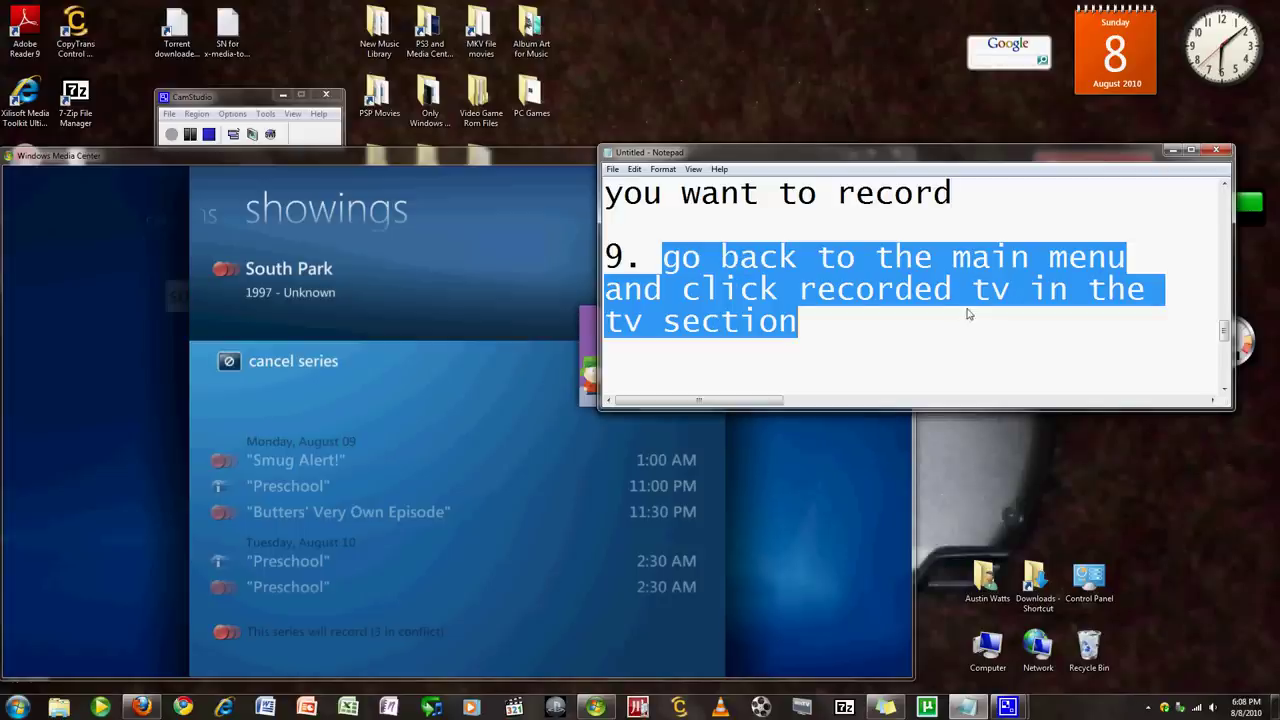
pyautogui.click(953, 343)
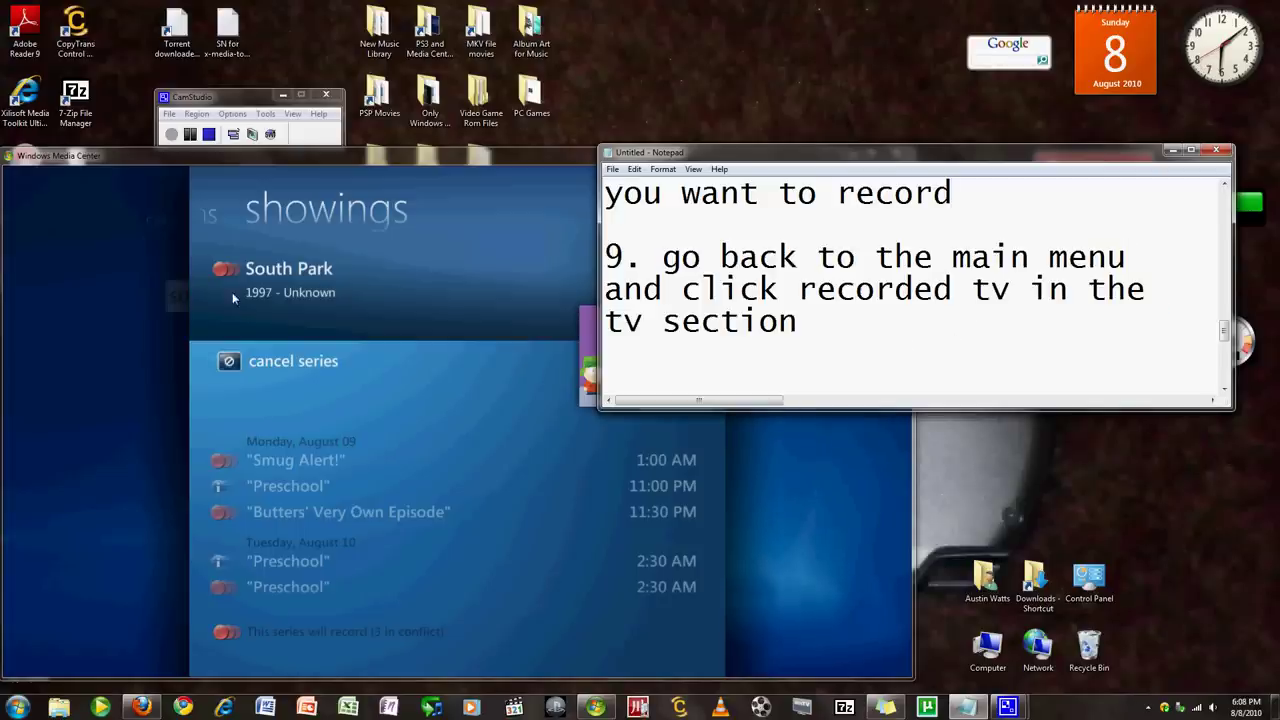
# Step: Return to the Windows Media Center main menu and open the recorded TV library
pyautogui.click(57, 186)
pyautogui.click(57, 186)
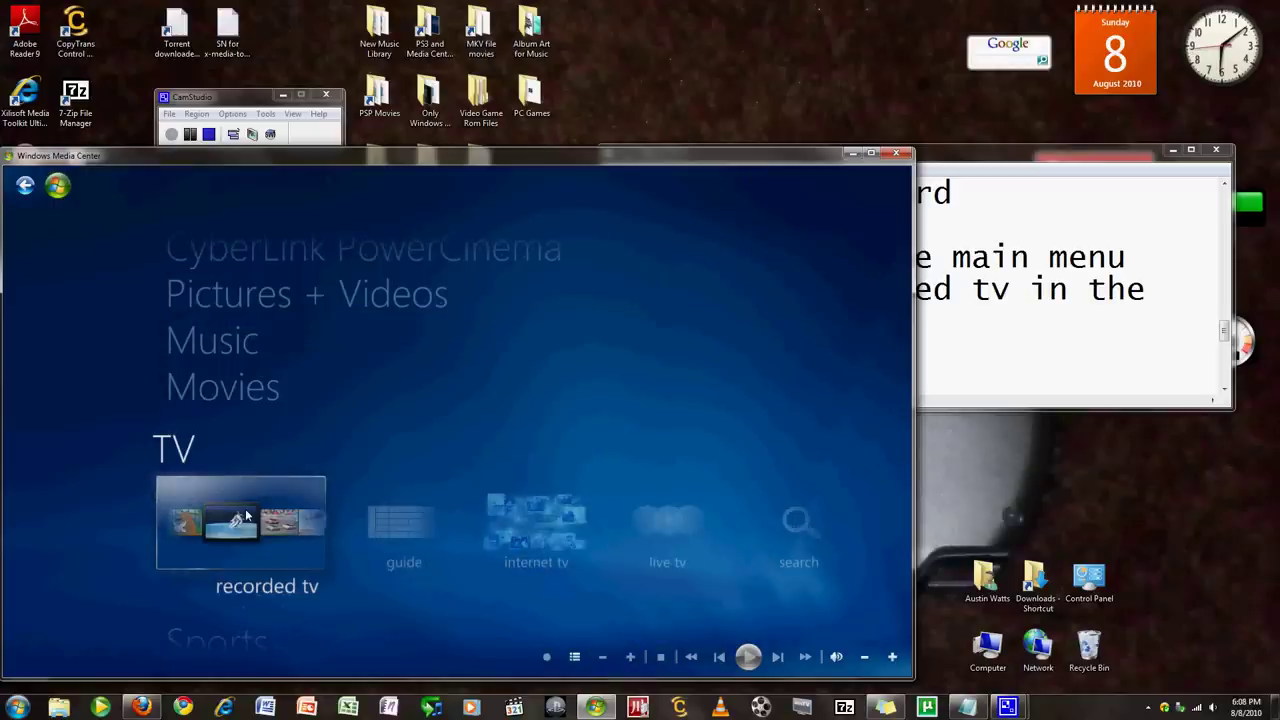
pyautogui.click(246, 516)
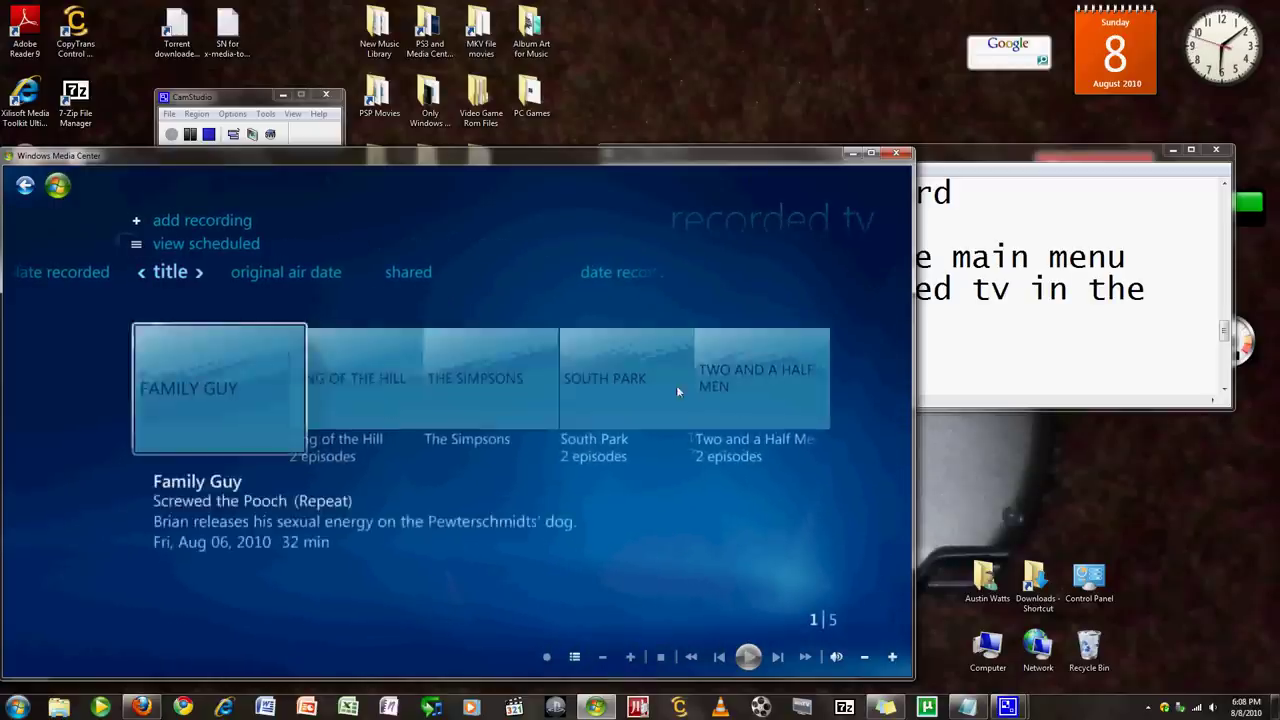
# Step: Read and highlight step 10 of the Notepad instructions, and open the scheduled recordings list in Windows Media Center
pyautogui.click(986, 306)
pyautogui.scroll(-1, 917, 351)
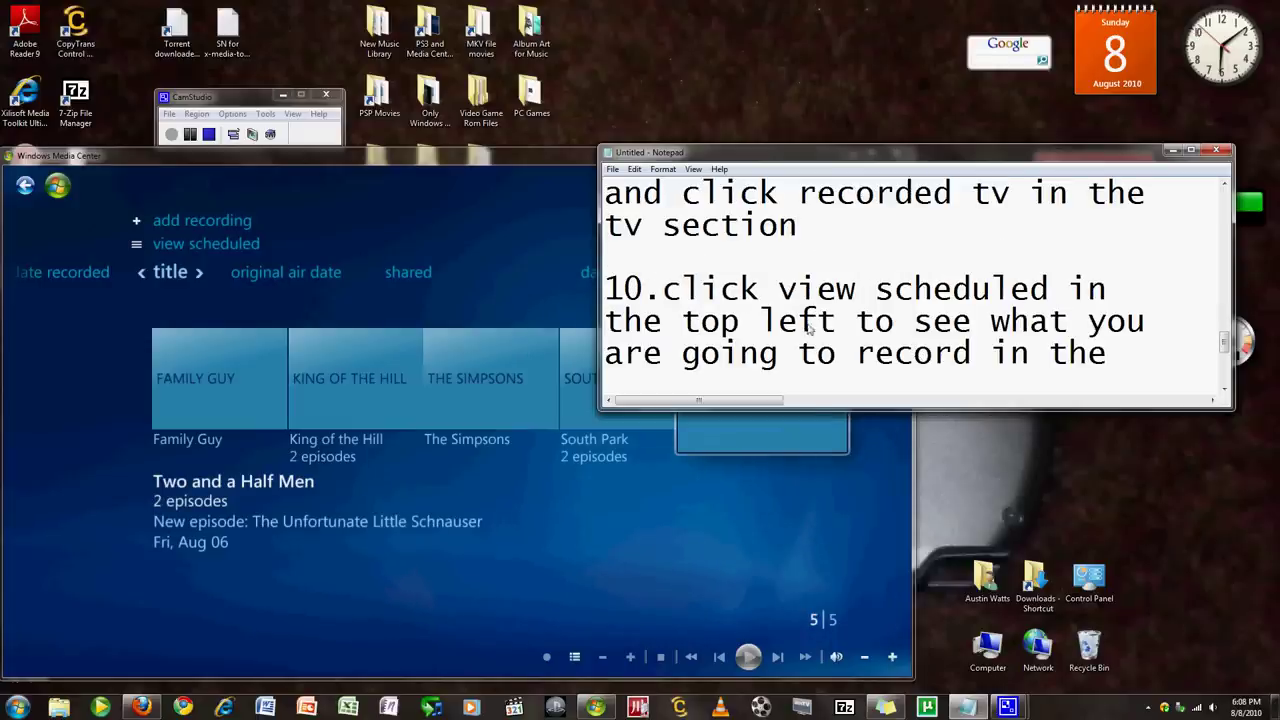
pyautogui.moveTo(664, 290); pyautogui.dragTo(1118, 353)
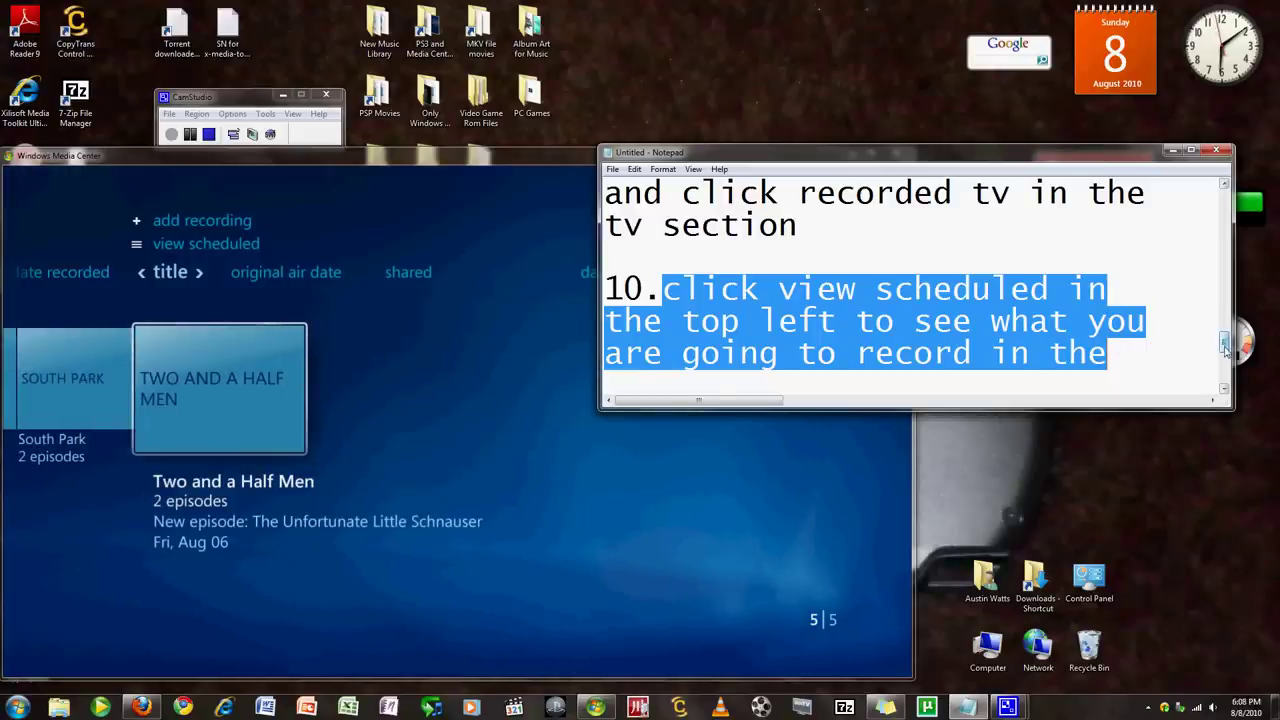
pyautogui.scroll(-1, 1219, 346)
pyautogui.click(522, 371)
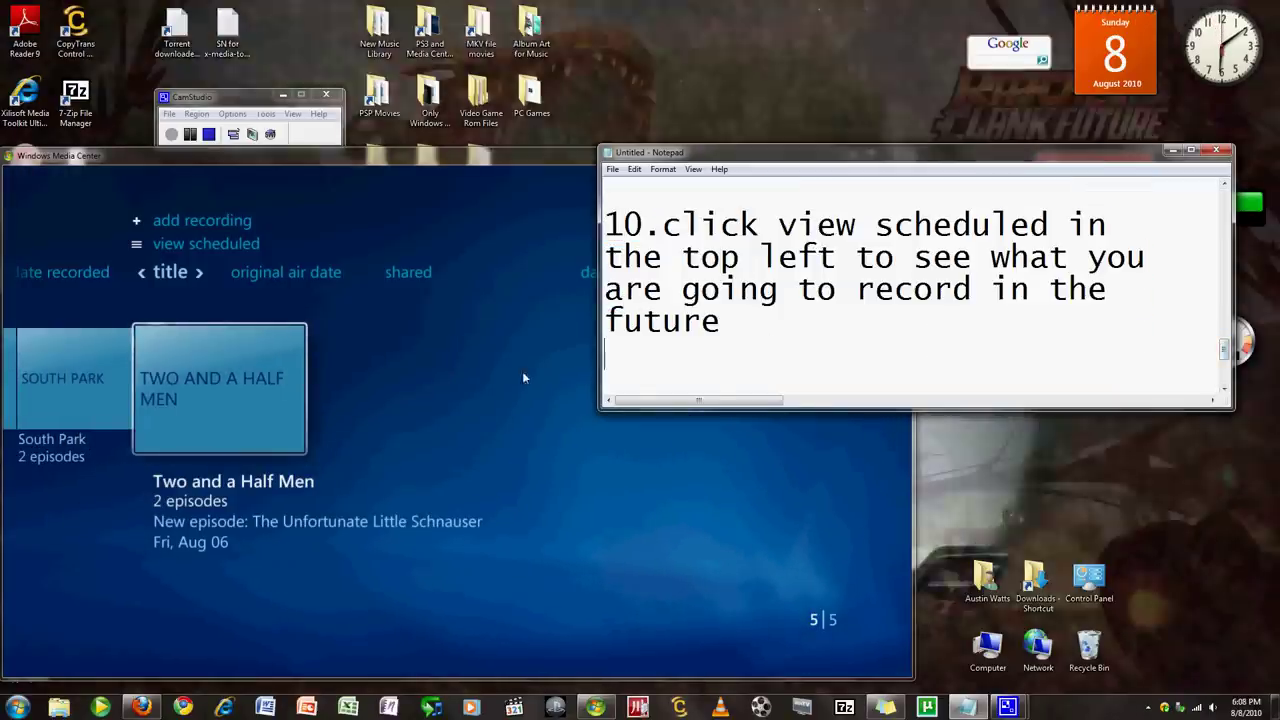
pyautogui.click(170, 243)
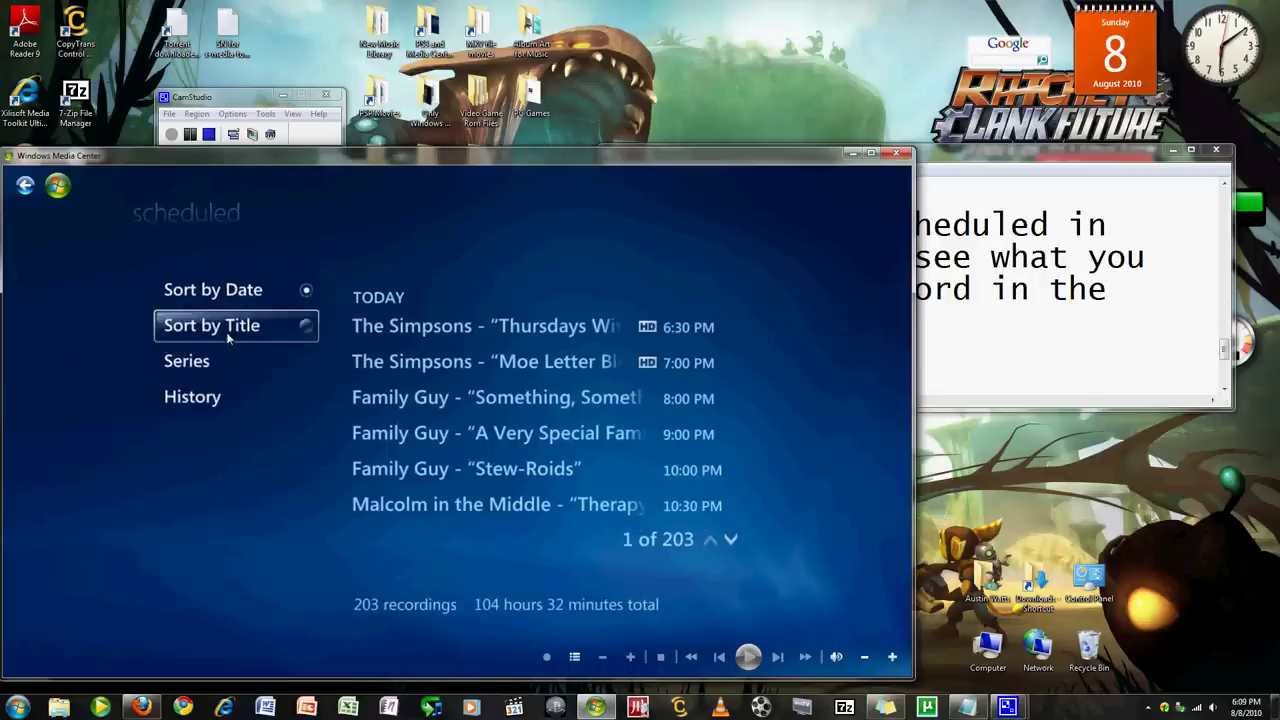
# Step: Look through the upcoming recordings in the scheduled list and go back to the recorded TV library
pyautogui.scroll(-4, 448, 406)
pyautogui.scroll(-10, 448, 406)
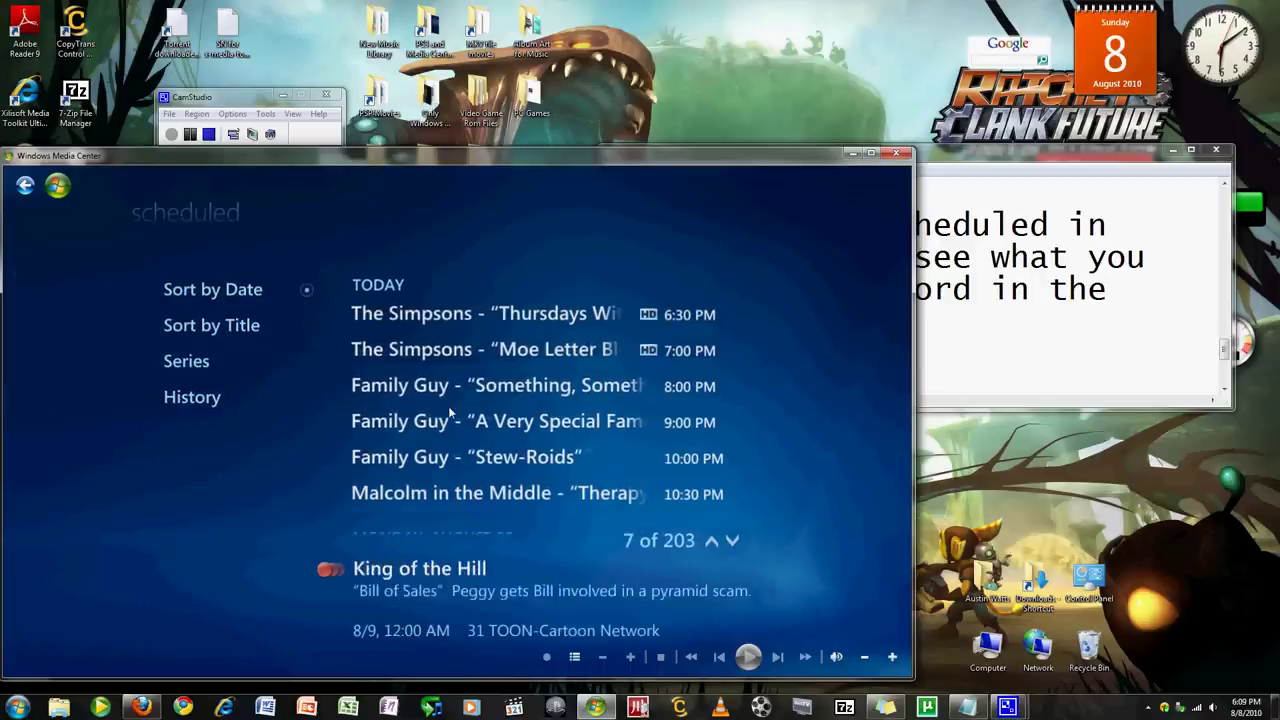
pyautogui.scroll(-9, 450, 410)
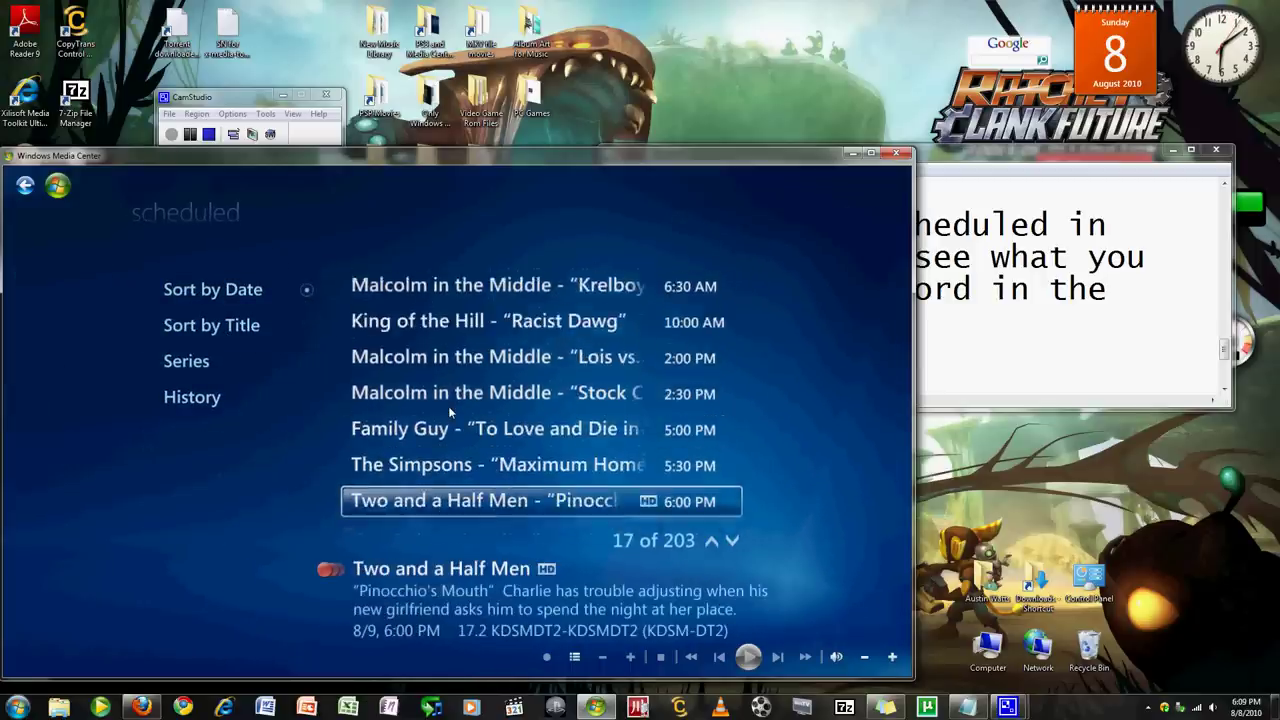
pyautogui.scroll(-10, 448, 406)
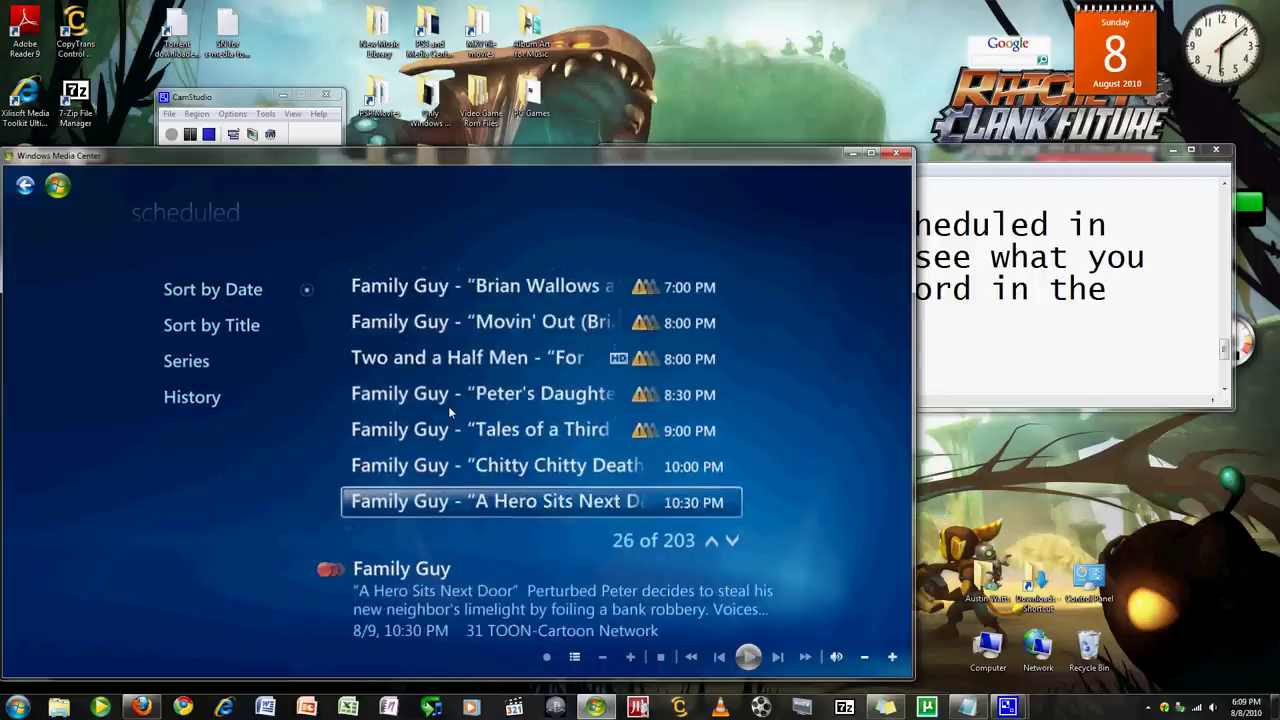
pyautogui.scroll(6, 448, 406)
pyautogui.scroll(20, 448, 406)
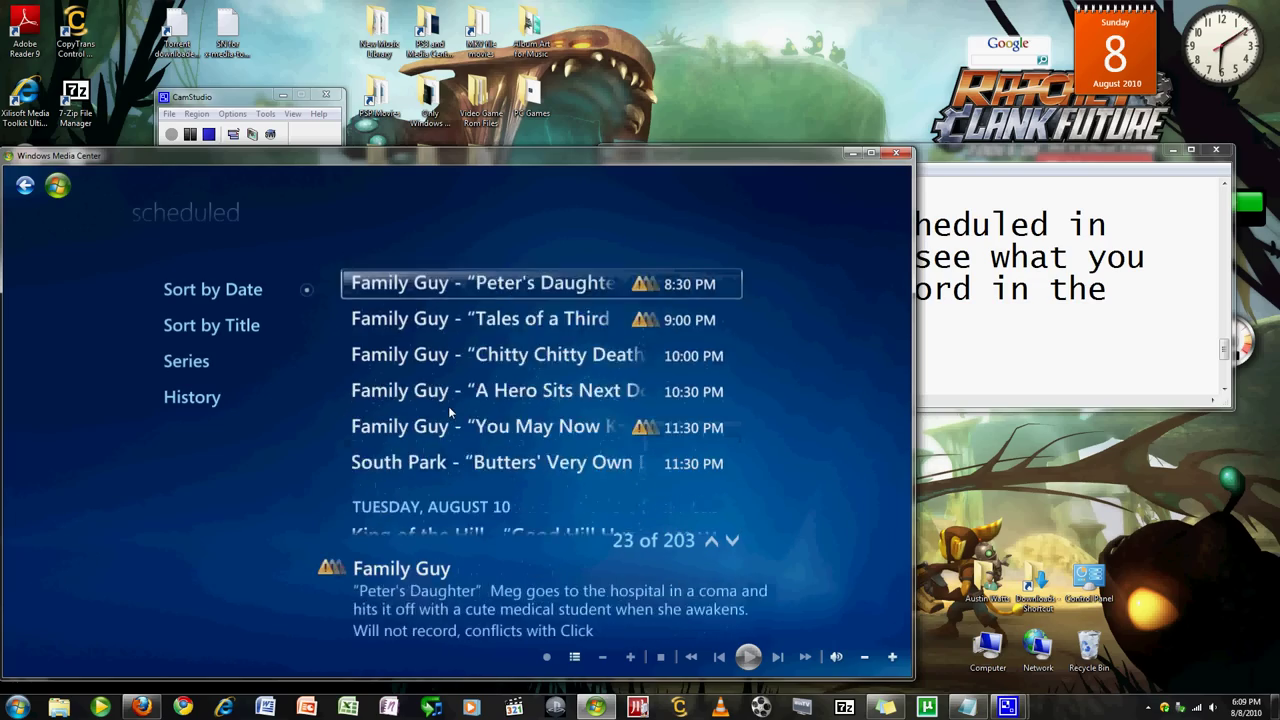
pyautogui.click(25, 188)
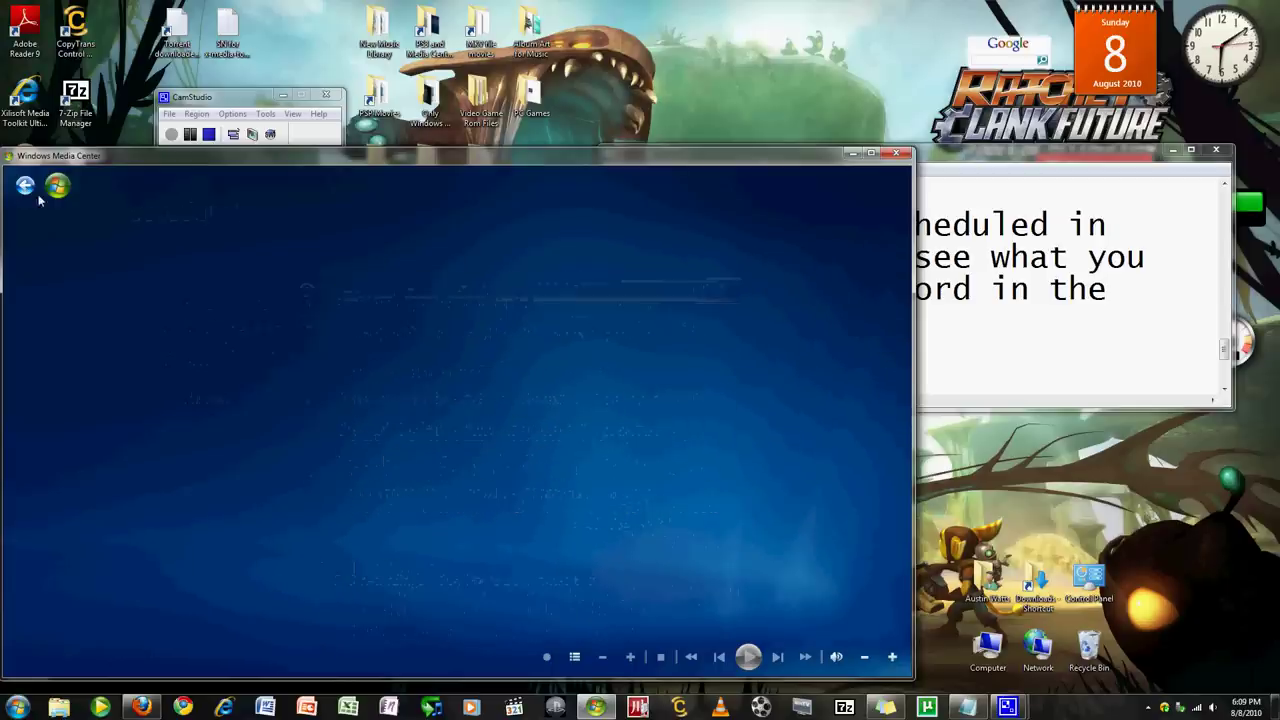
# Step: Read and highlight the closing Notepad note about continuing to work while Windows Media Center records
pyautogui.click(1061, 347)
pyautogui.scroll(-2, 799, 354)
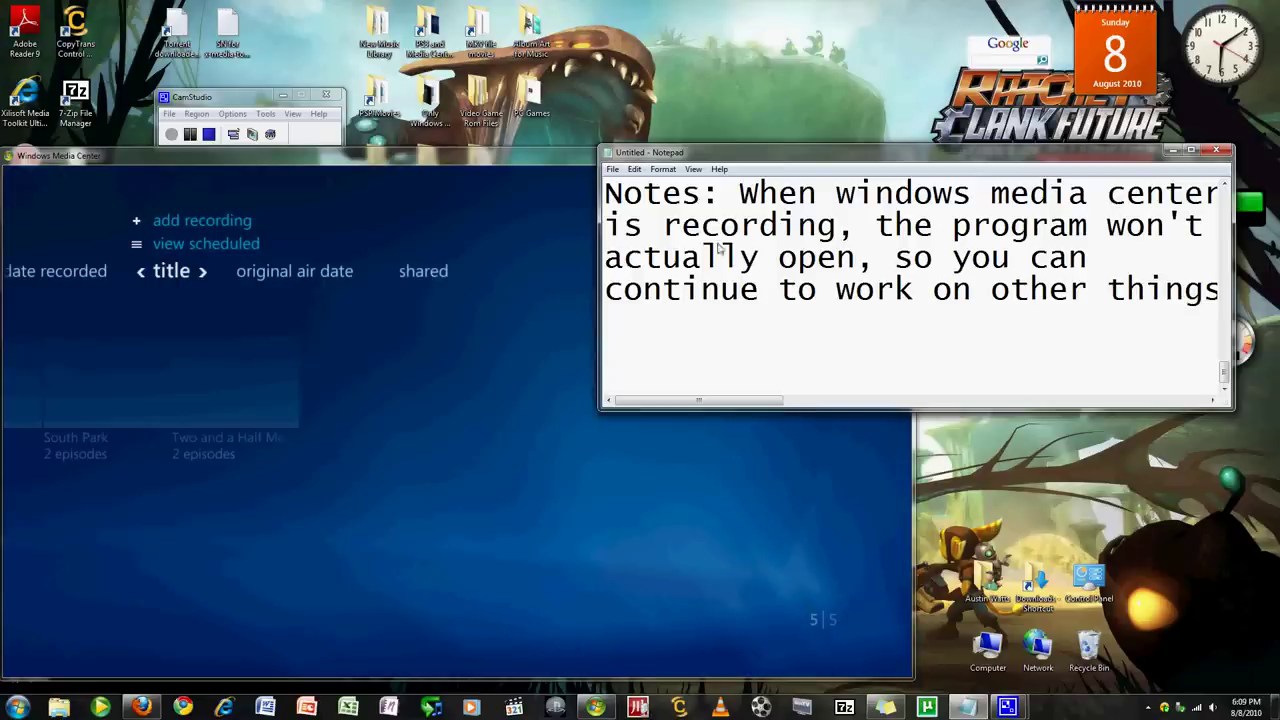
pyautogui.moveTo(741, 196); pyautogui.dragTo(1216, 295)
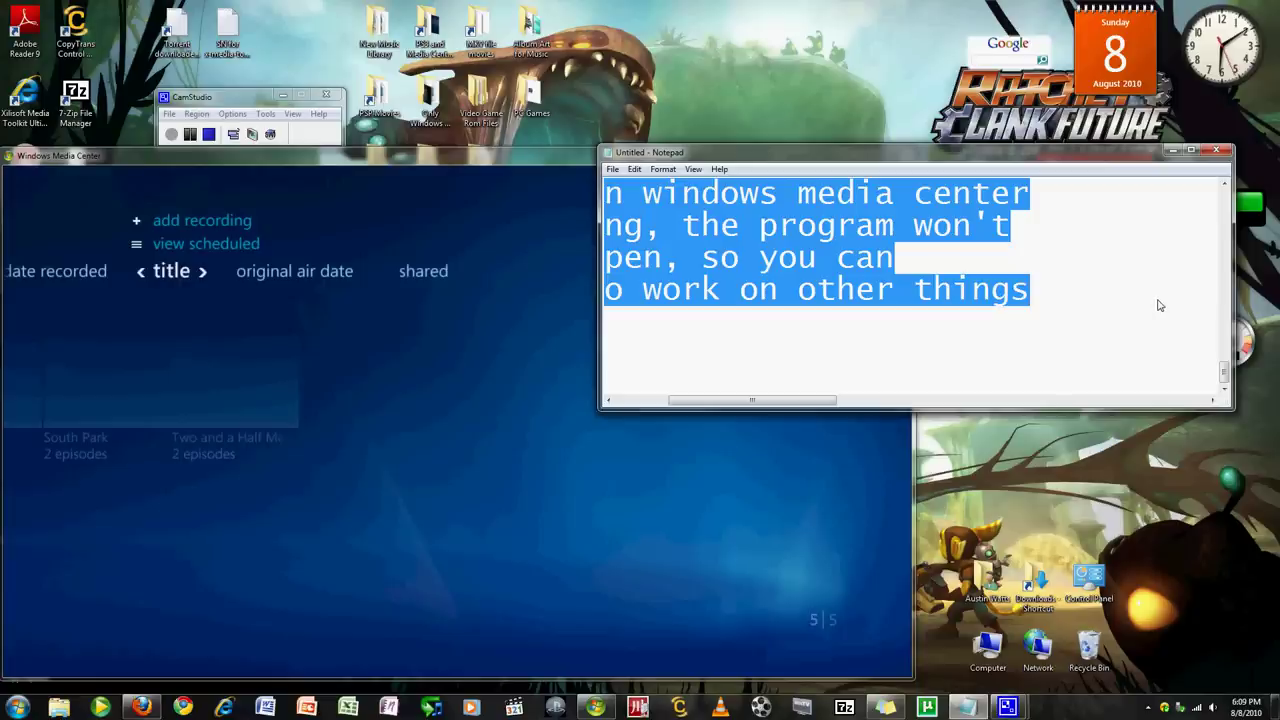
pyautogui.moveTo(230, 97); pyautogui.dragTo(283, 49)
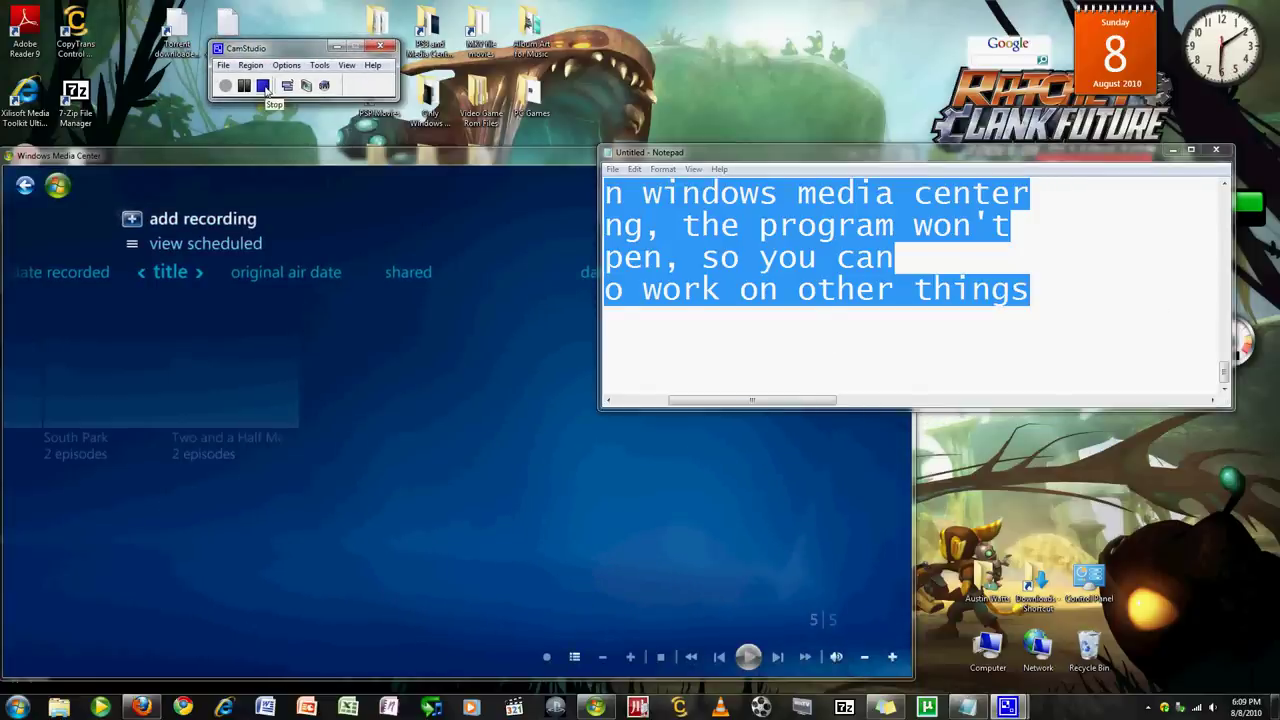
# Step: Below the notes, write "Watch my next video for how to transfer wtv files, which are the files tv shows are recorded in in windows media center"
pyautogui.click(645, 348)
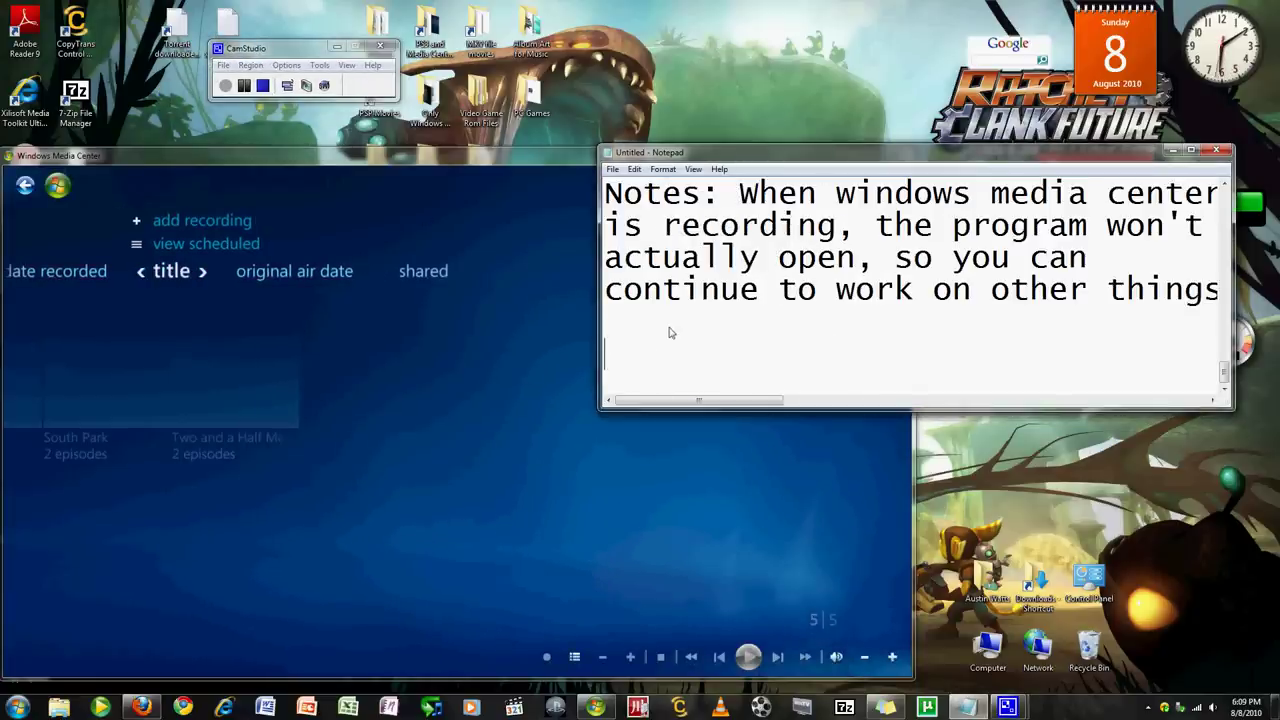
pyautogui.write('Watch my next video for how to ')
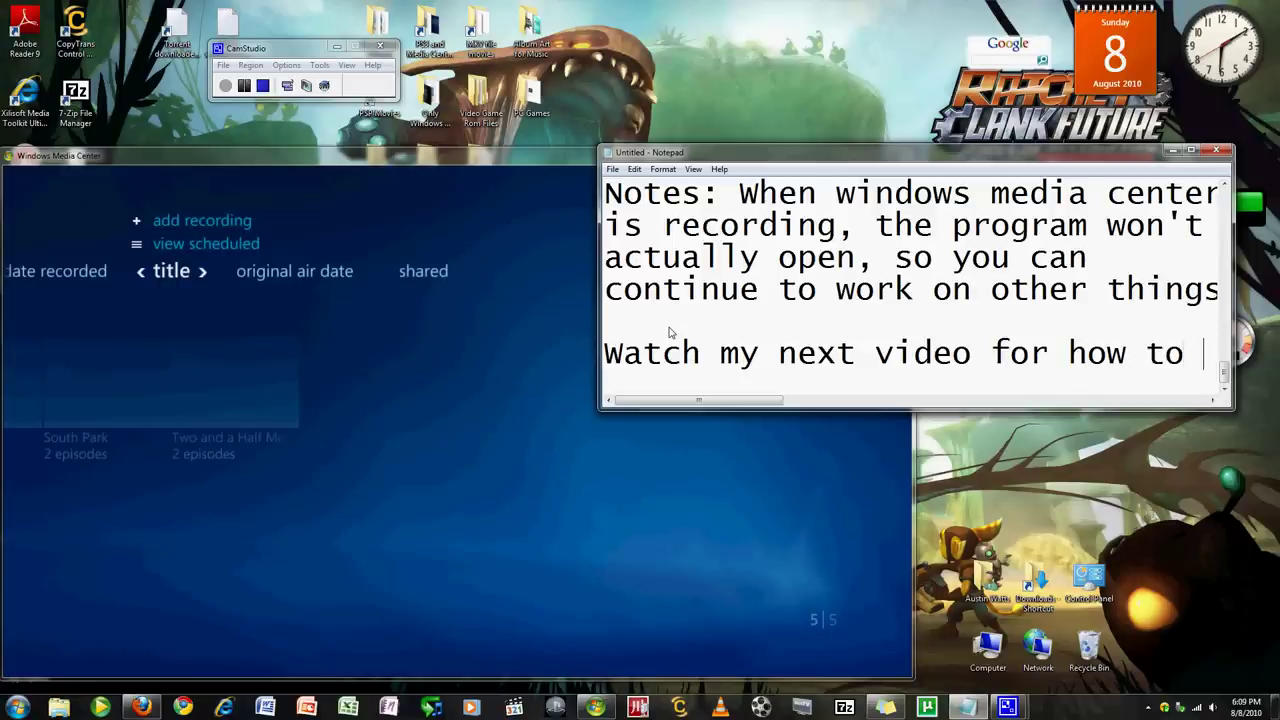
pyautogui.write('transfer wtv files')
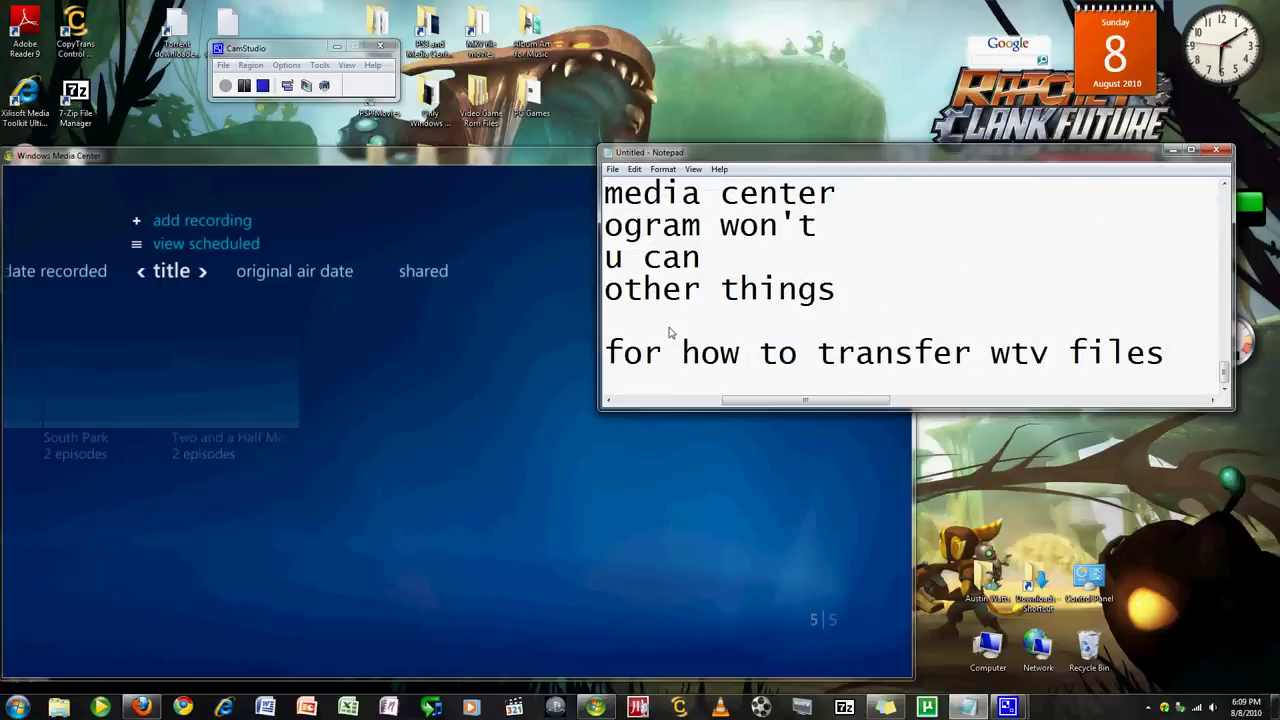
pyautogui.write(', which are')
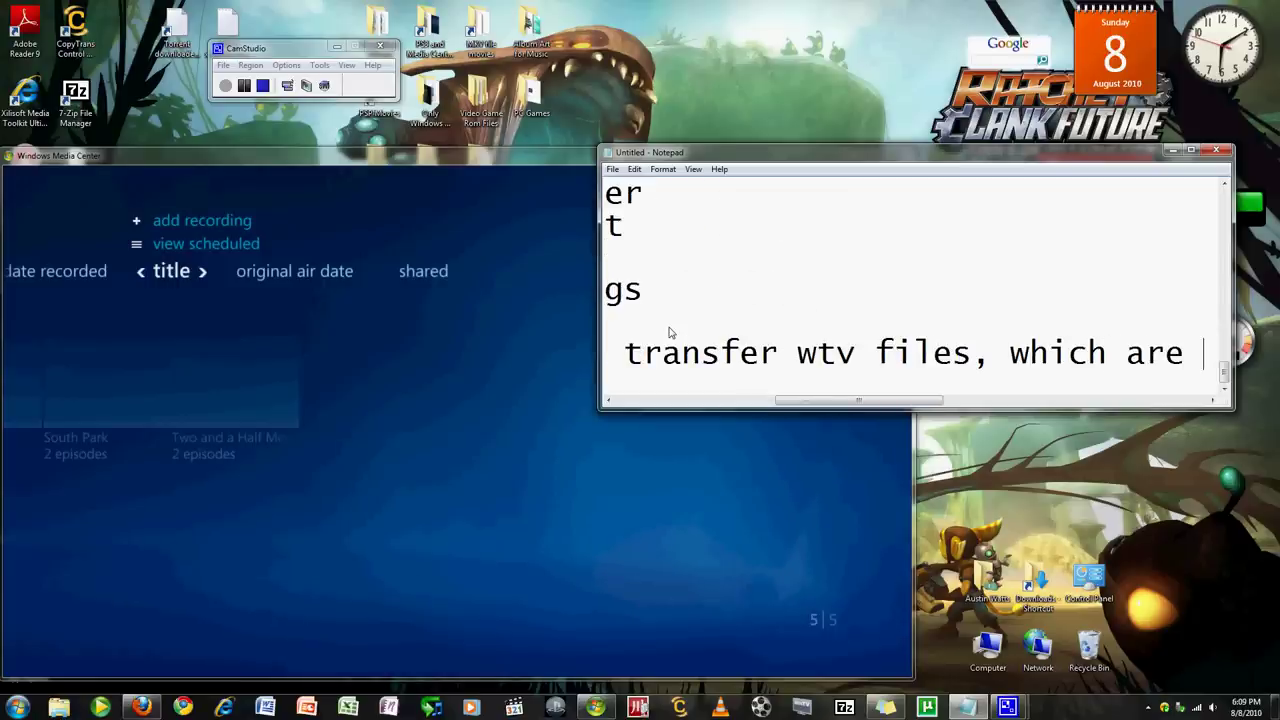
pyautogui.write(' the files ')
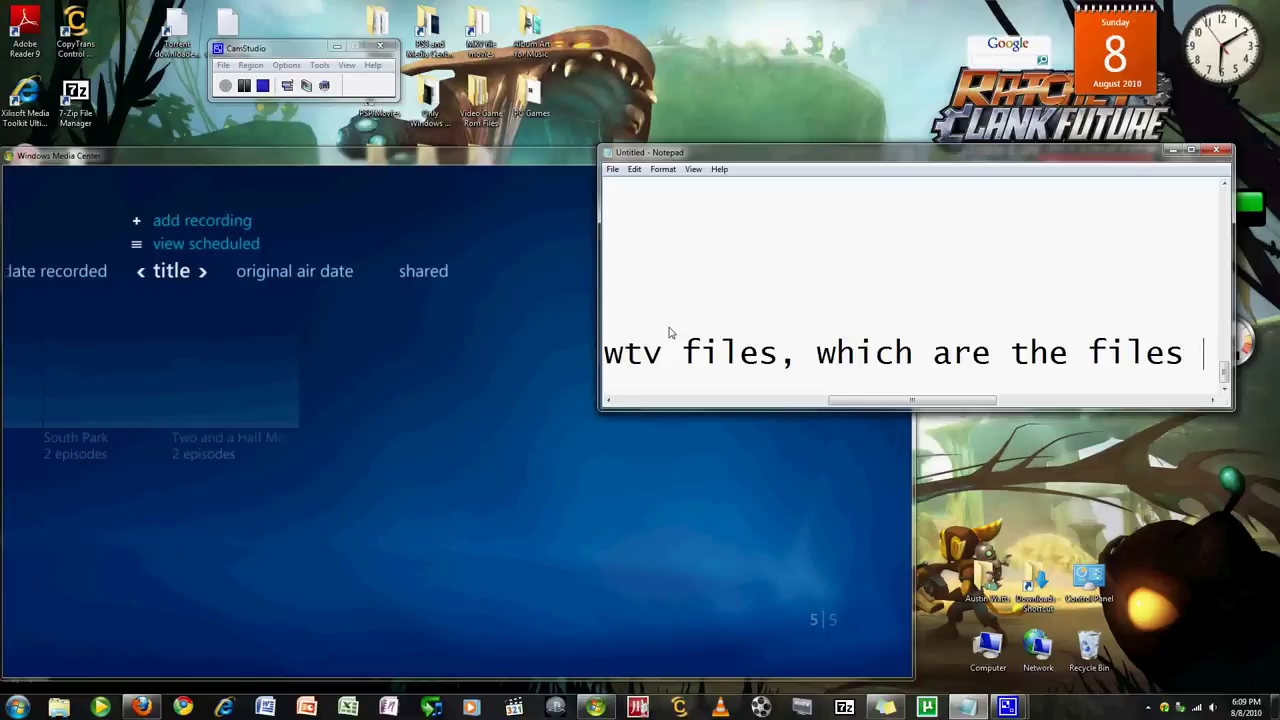
pyautogui.write('tv s')
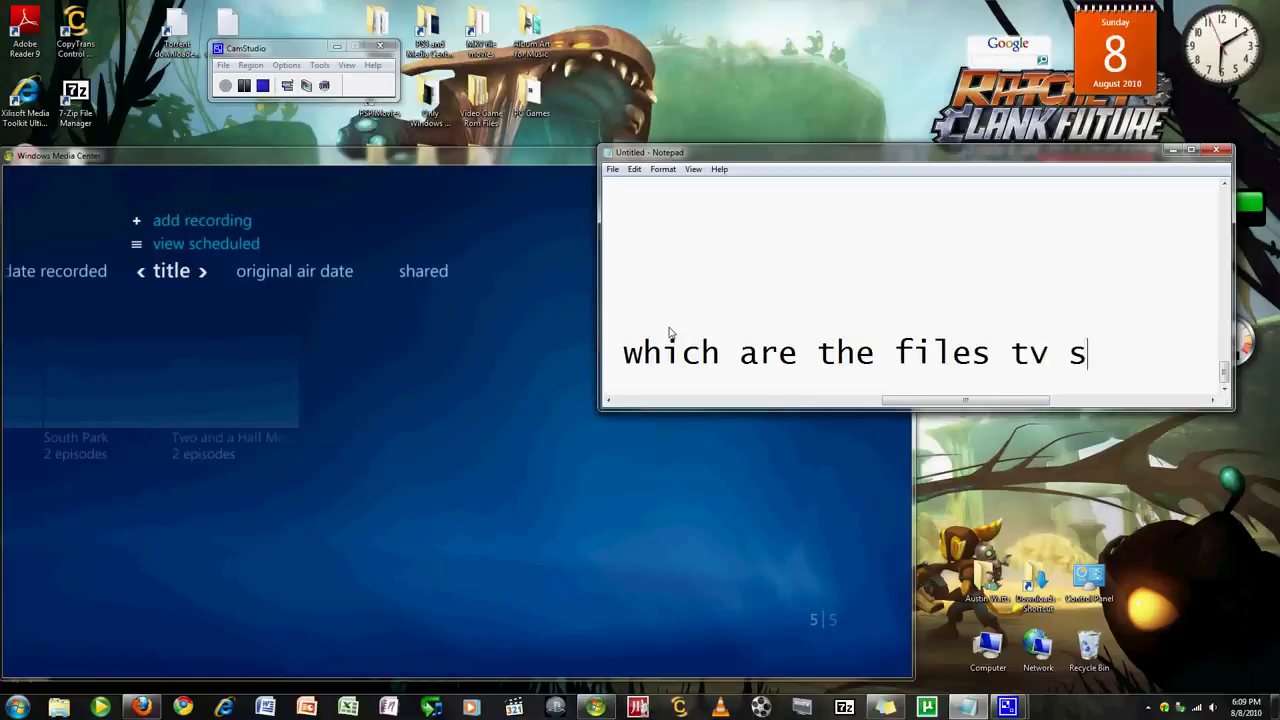
pyautogui.write('hows are recor')
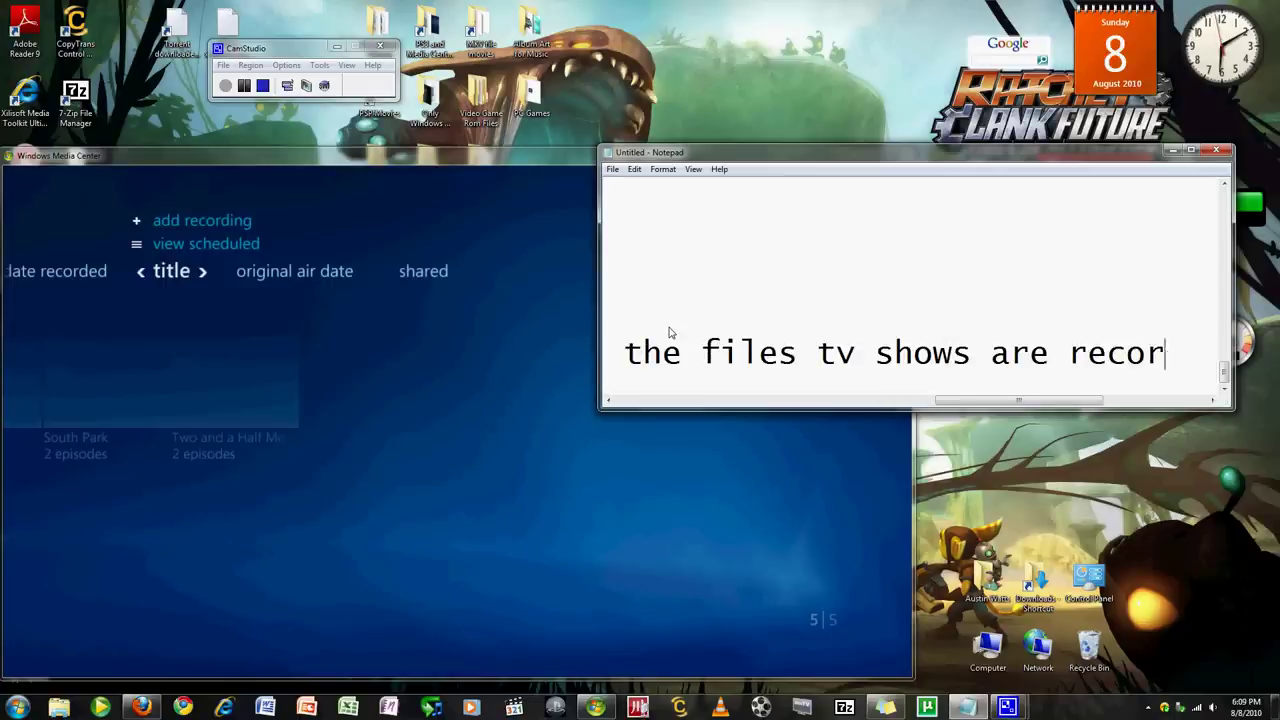
pyautogui.write('ded in in w')
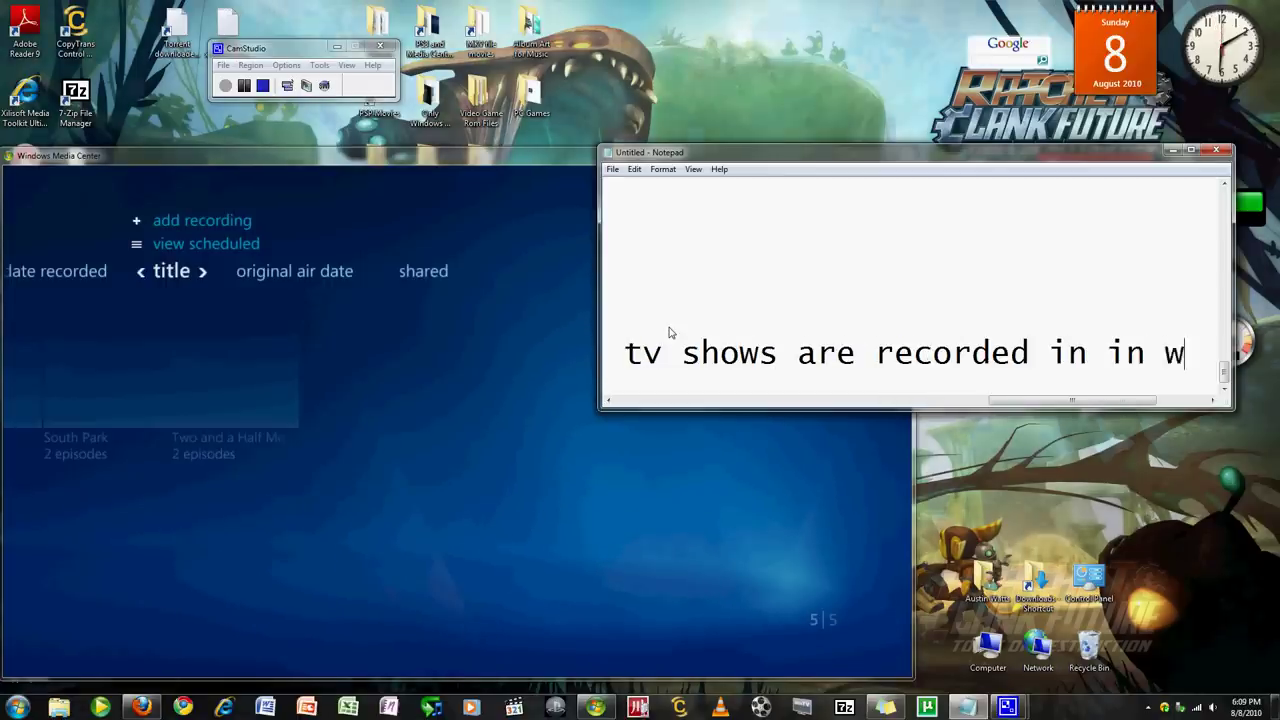
pyautogui.write('indo')
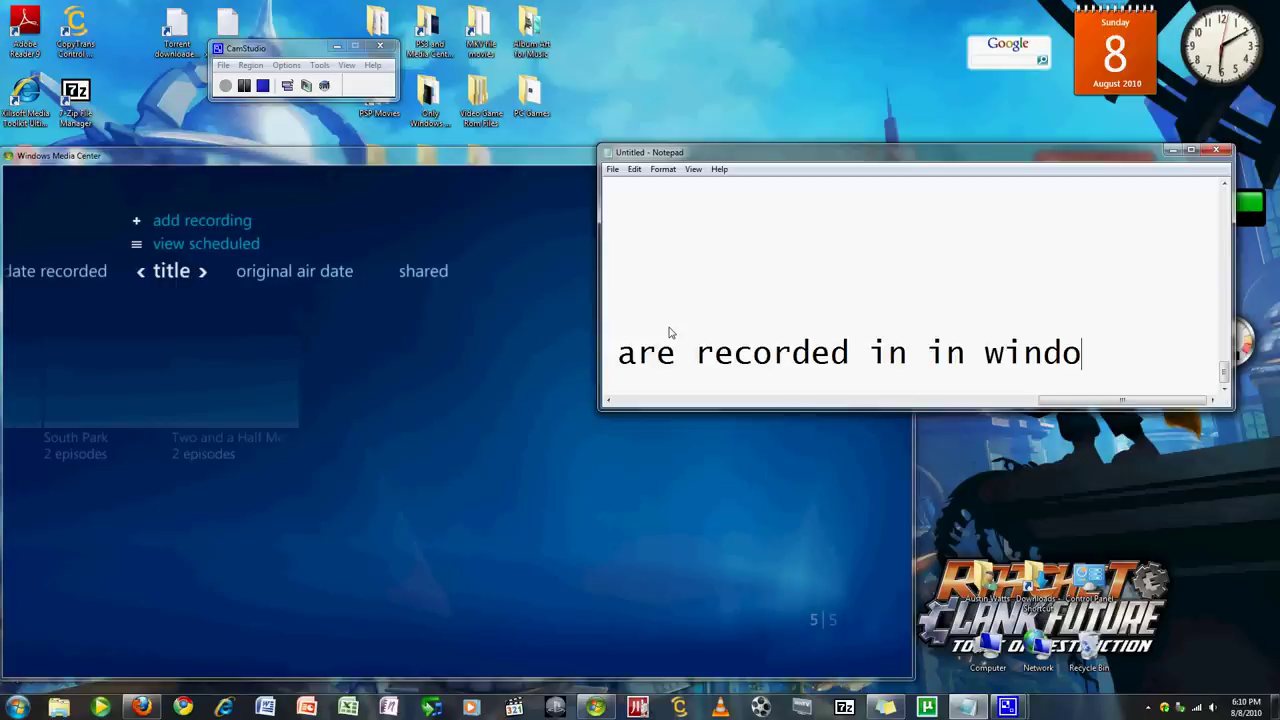
pyautogui.write('ws media center')
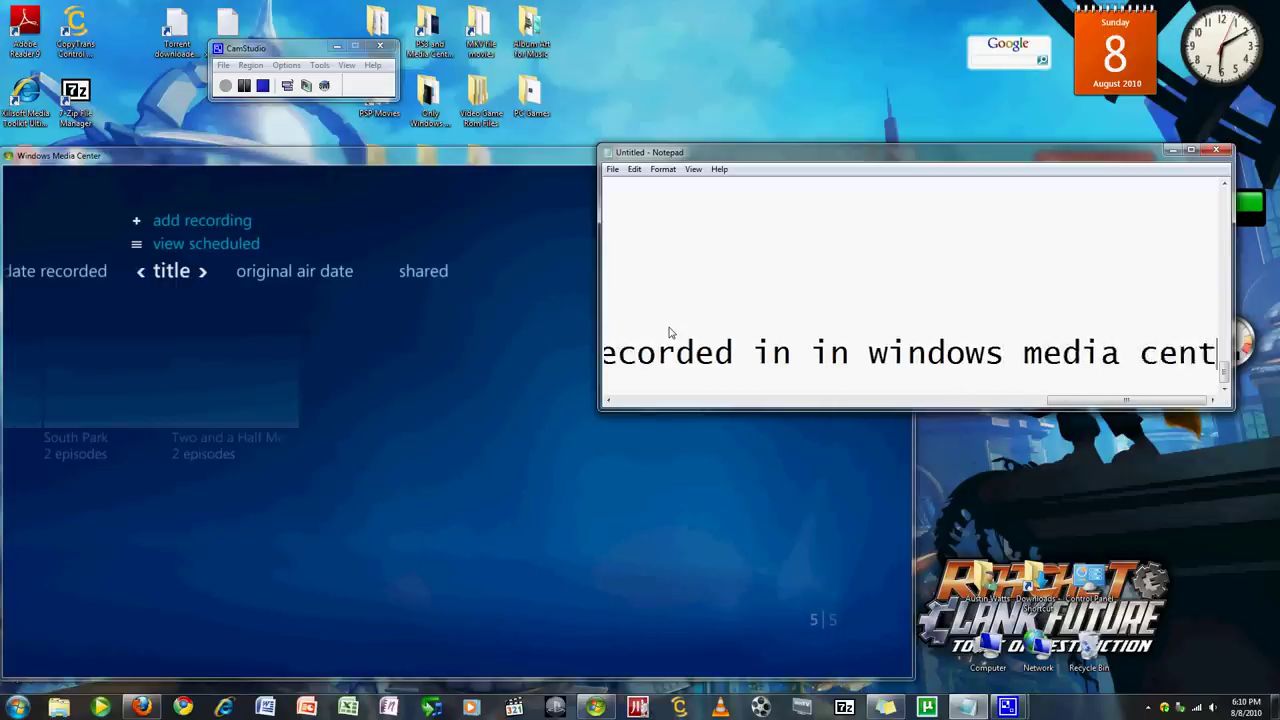
# Step: Add "Thanks" as the last line of the Notepad instructions, separated from the text above by a blank line
pyautogui.press('Return')
pyautogui.write('Thanks')
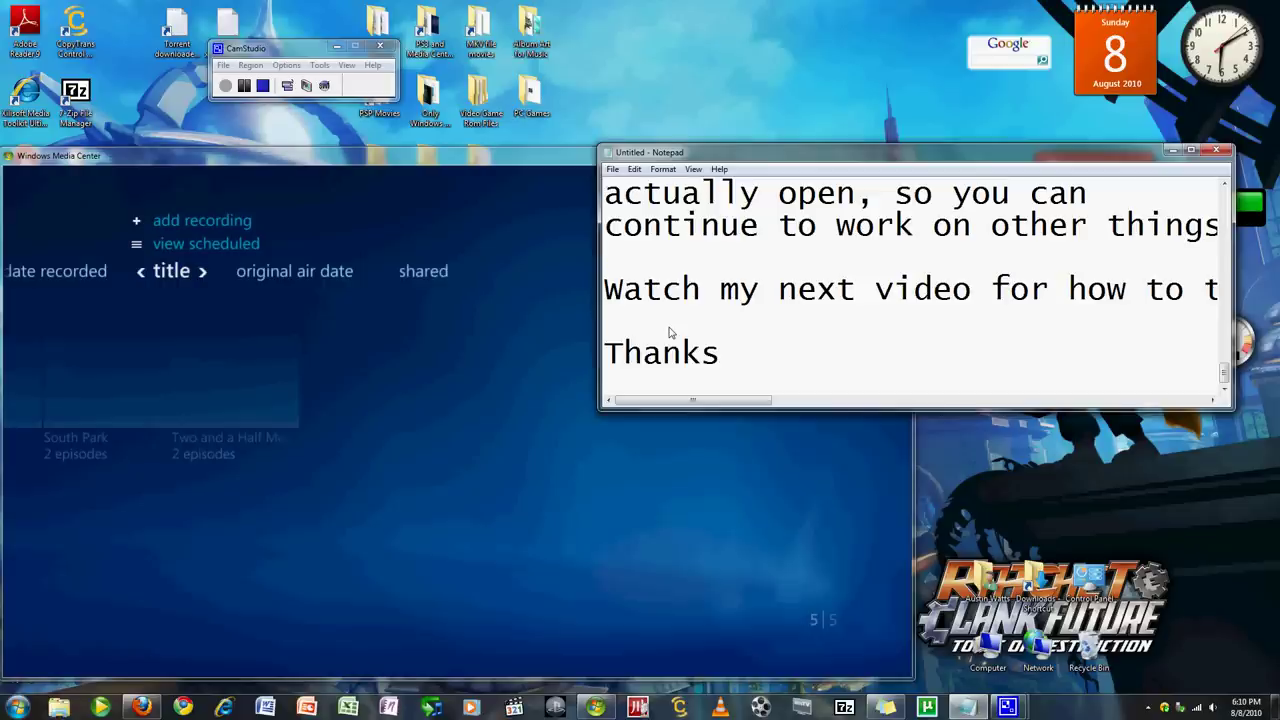